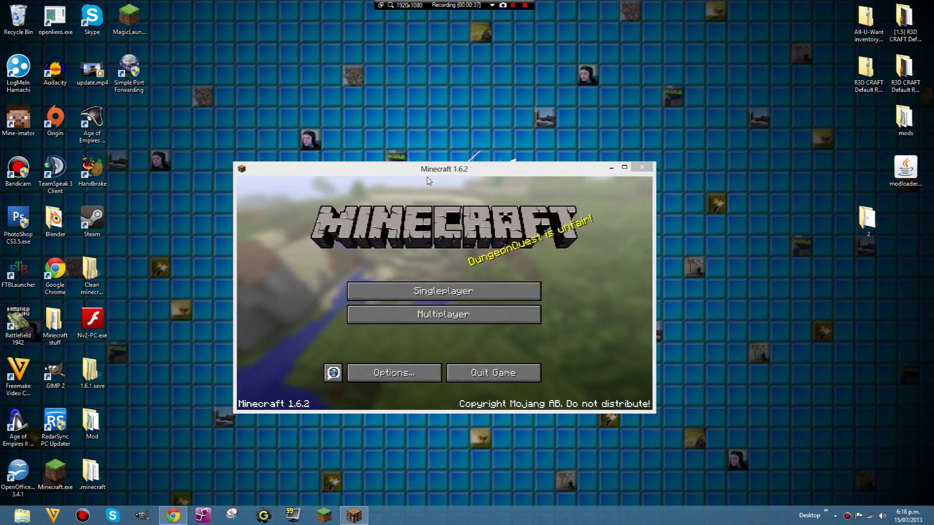
- Nudge the Minecraft 1.6.2 window up and open the Multiplayer server list
{"action": "left_click_drag", "start_coordinate": [438, 173], "coordinate": [442, 154]}
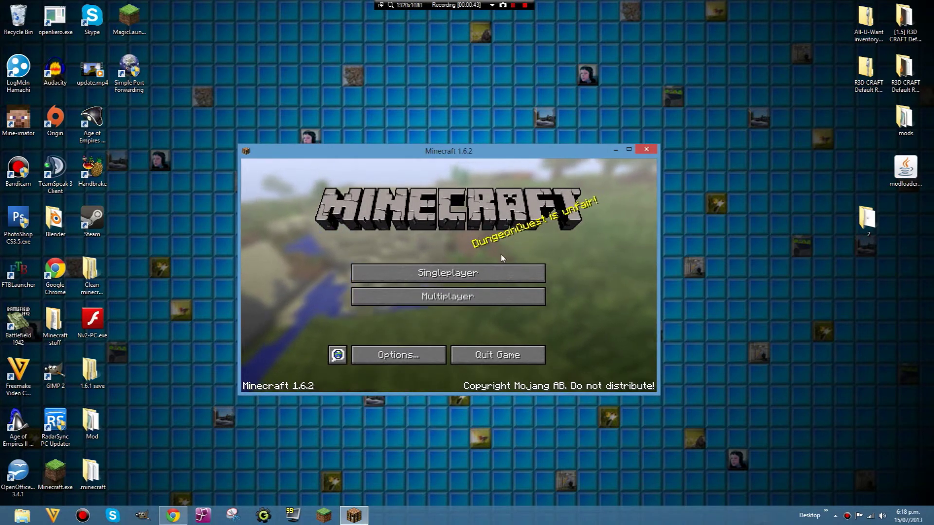
{"action": "left_click", "coordinate": [288, 385]}
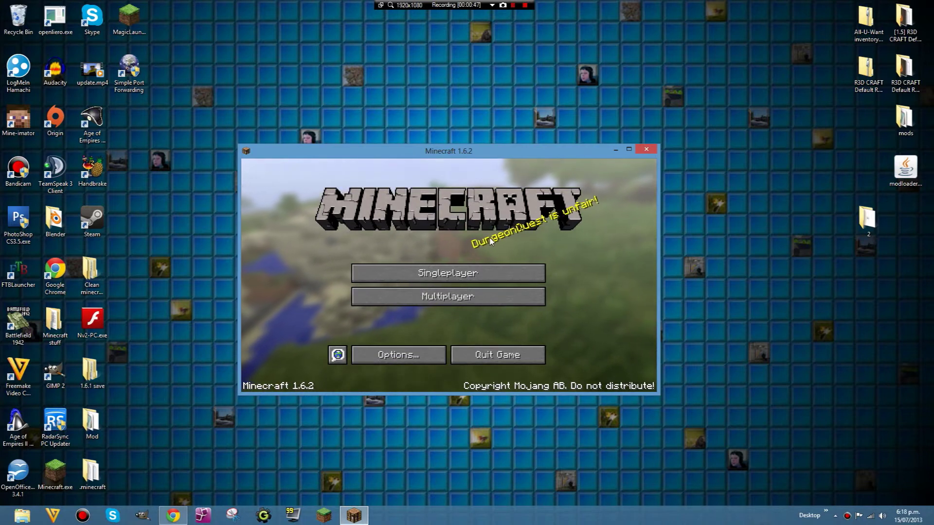
{"action": "left_click", "coordinate": [478, 301]}
- Select the Minecraft Server entry and join the Hunger Games server
{"action": "scroll", "coordinate": [414, 268], "scroll_direction": "down", "scroll_amount": 3}
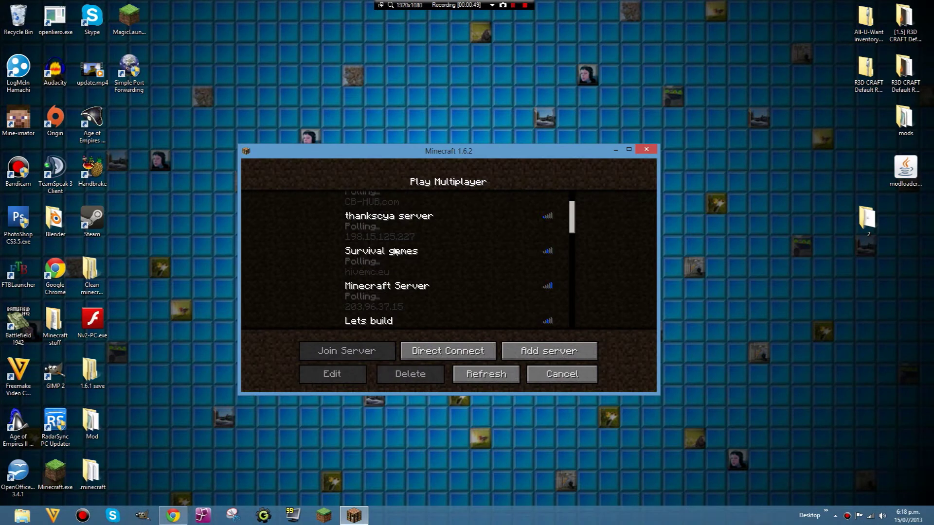
{"action": "scroll", "coordinate": [393, 246], "scroll_direction": "down", "scroll_amount": 2}
{"action": "left_click", "coordinate": [397, 284]}
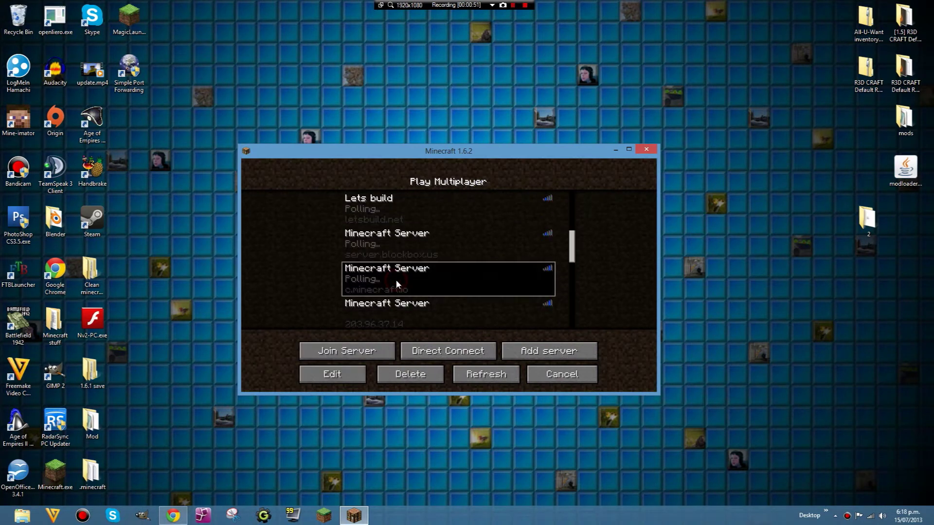
{"action": "left_click", "coordinate": [392, 359]}
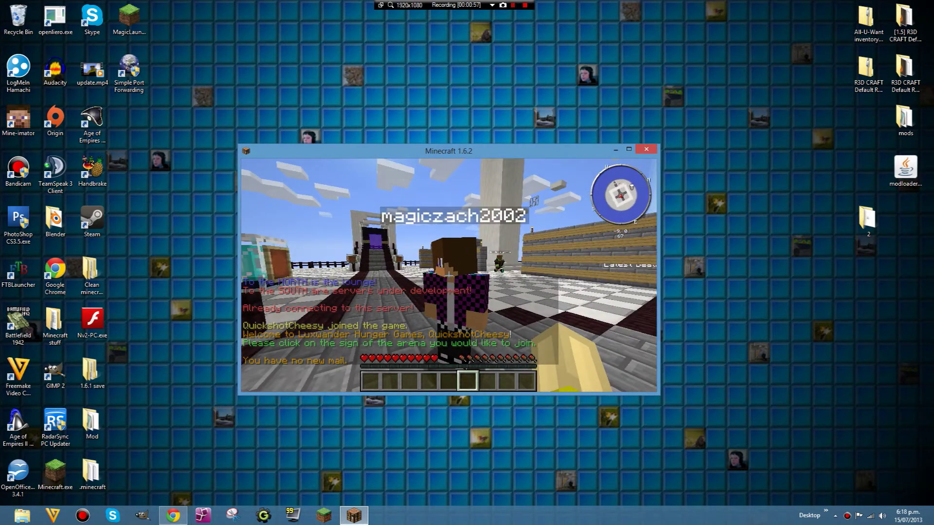
- Walk around the lobby, open the inventory, and maximize the game window
{"action": "key", "text": "w"}
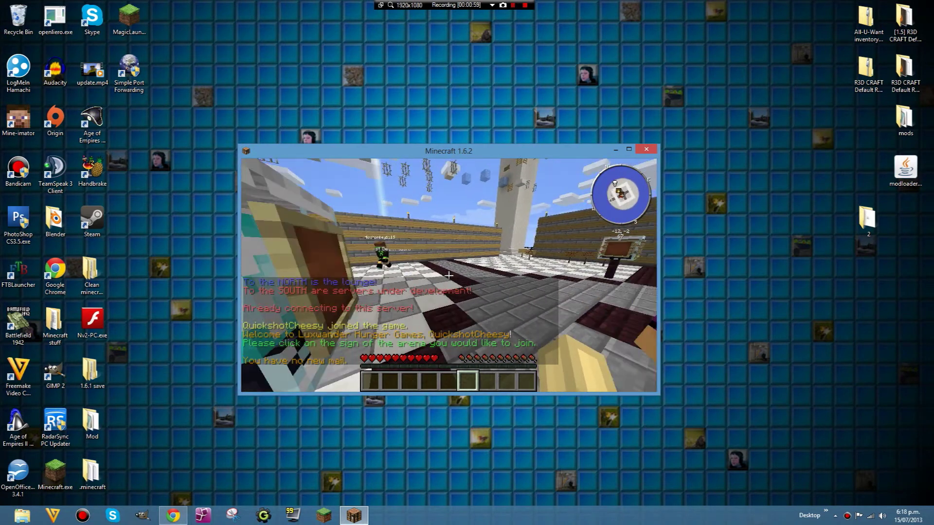
{"action": "key", "text": "e"}
{"action": "left_click", "coordinate": [629, 149]}
- Walk briefly toward the arena walls, then reopen the inventory and the All-U-Want item editor
{"action": "key", "text": "e"}
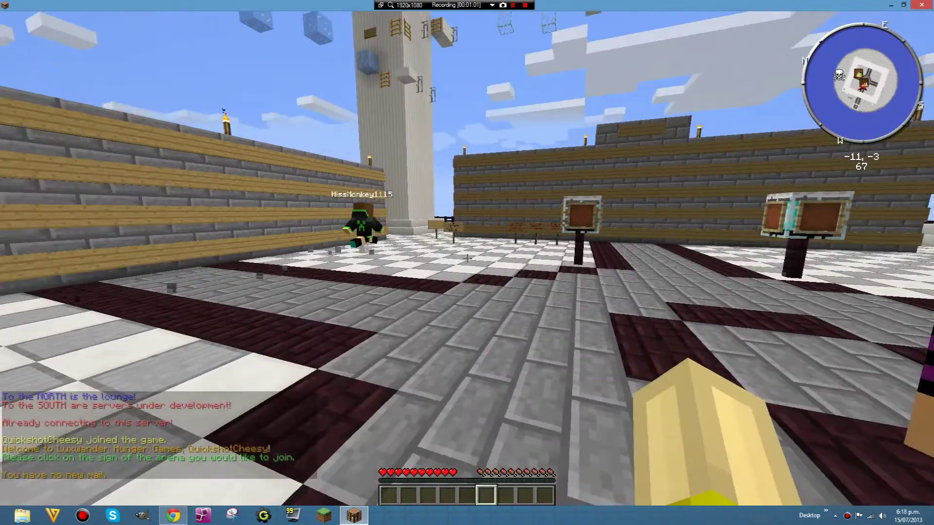
{"action": "key", "text": "w"}
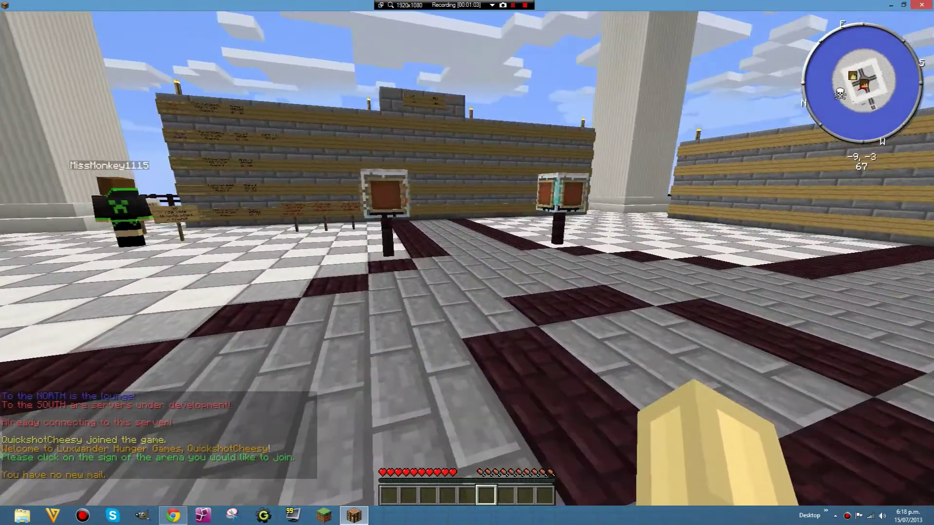
{"action": "key", "text": "e"}
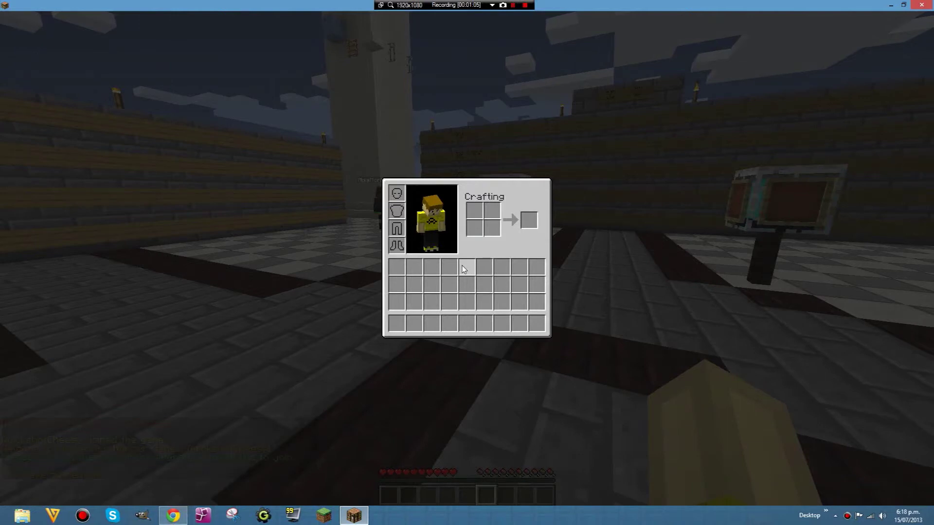
{"action": "key", "text": "i"}
- Page through the block palette and look at the Attributes and Enchantments editors
{"action": "left_click", "coordinate": [405, 369]}
{"action": "left_click", "coordinate": [405, 369]}
{"action": "left_click", "coordinate": [406, 370]}
{"action": "left_click", "coordinate": [571, 212]}
{"action": "left_click", "coordinate": [466, 366]}
{"action": "left_click", "coordinate": [606, 192]}
{"action": "left_click", "coordinate": [454, 365]}
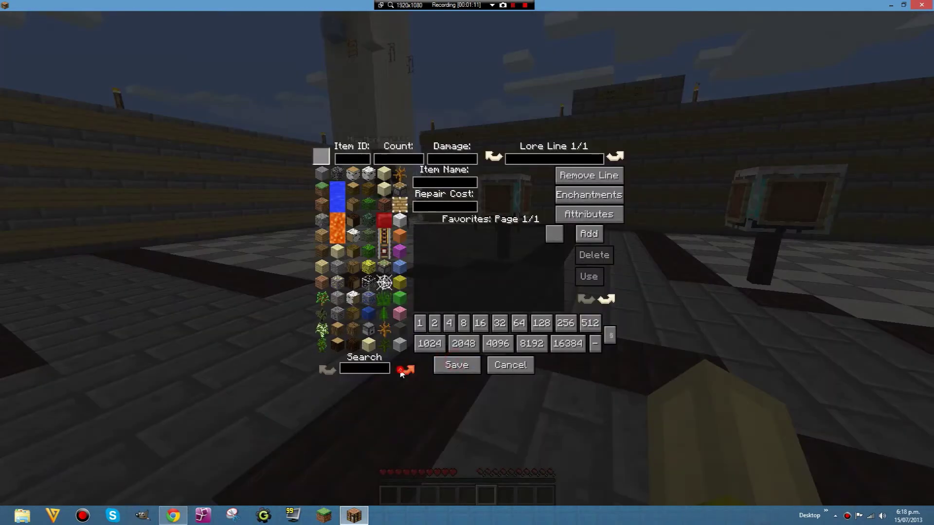
- Save a mushroom block into the inventory and pick it out of its slot
{"action": "scroll", "coordinate": [359, 257], "scroll_direction": "down", "scroll_amount": 1}
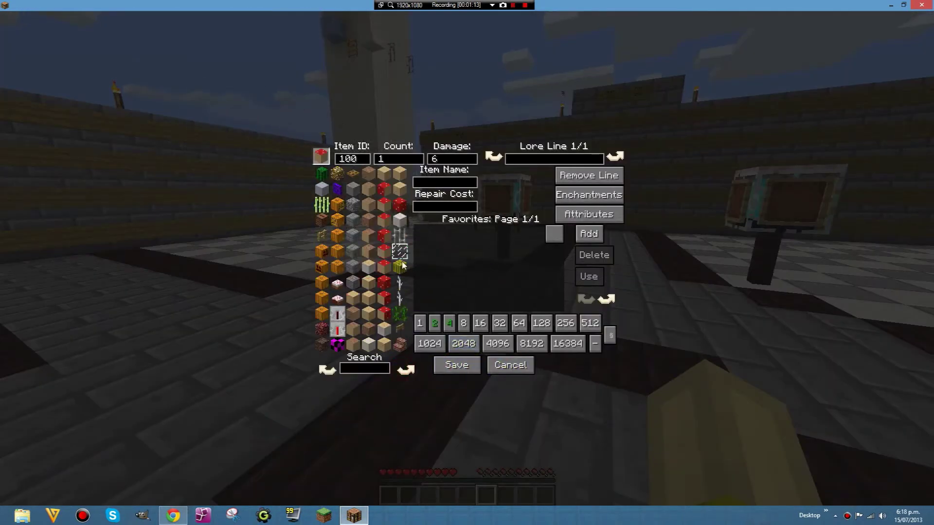
{"action": "left_click", "coordinate": [456, 365]}
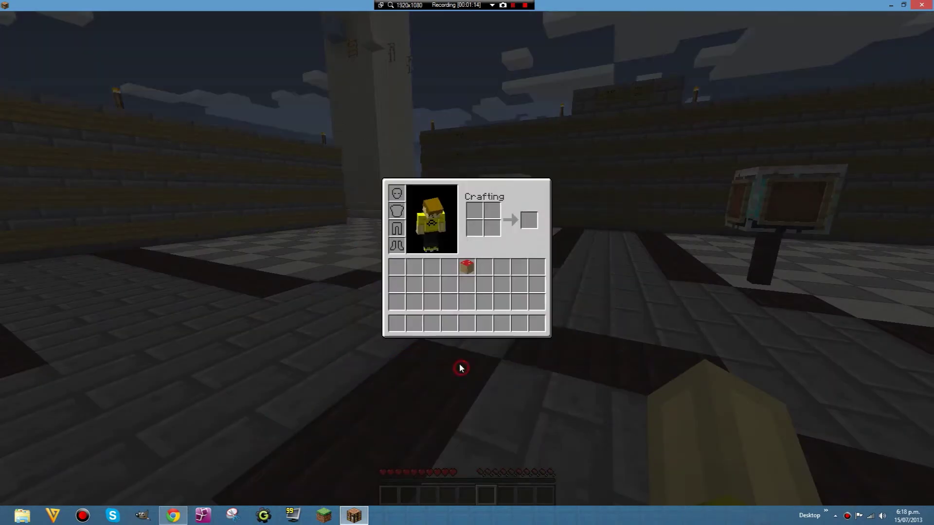
{"action": "left_click", "coordinate": [465, 266]}
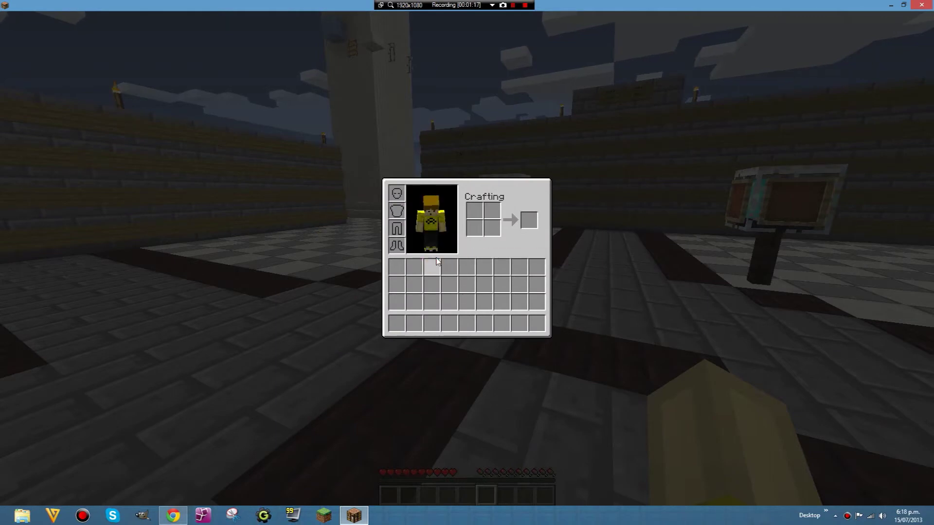
- Close the inventory and wander the lobby between the other player and the portal stairs
{"action": "key", "text": "e"}
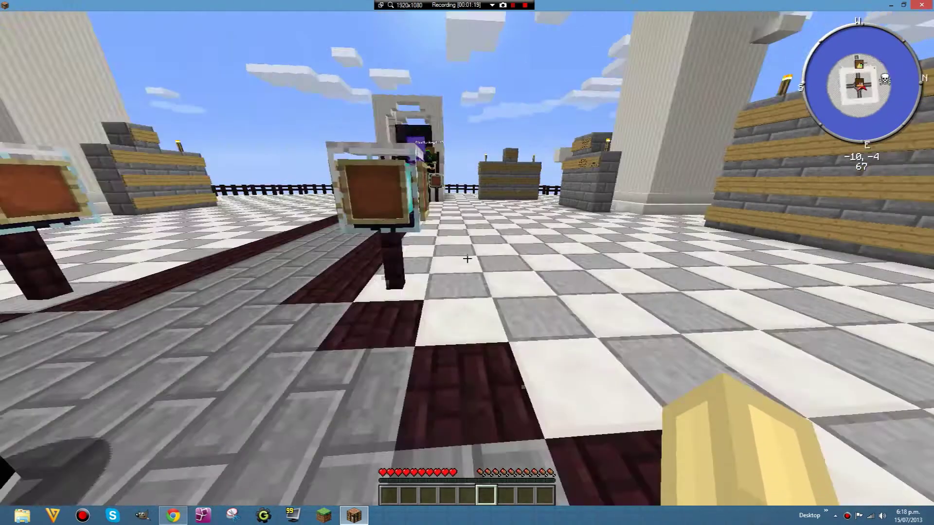
{"action": "key", "text": "w"}
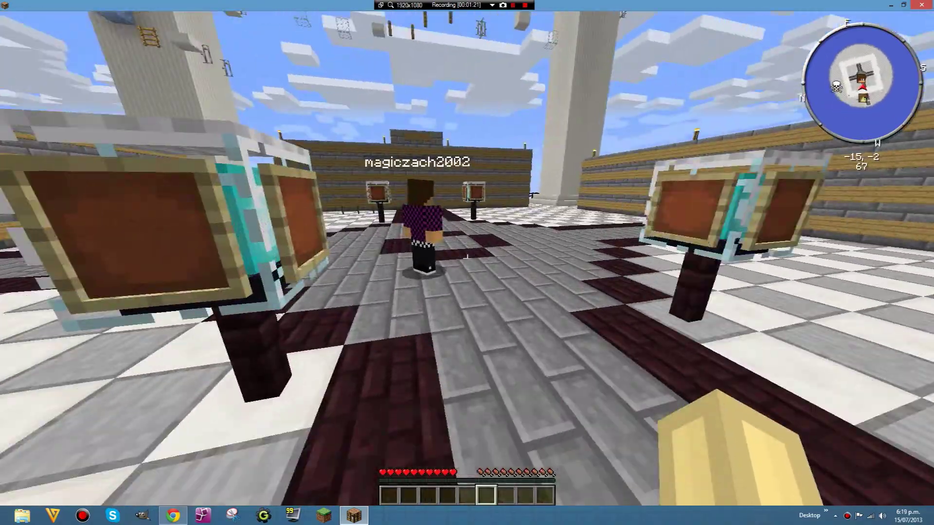
{"action": "key", "text": "w"}
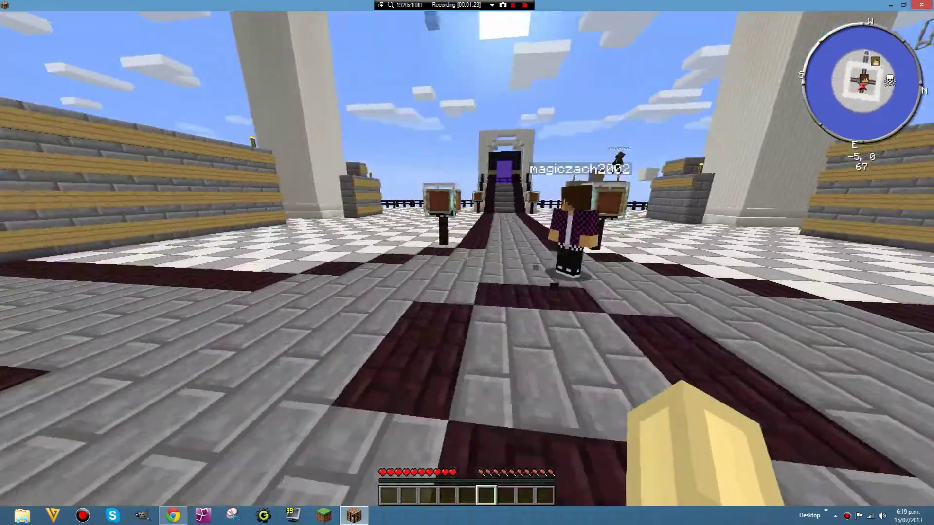
{"action": "key", "text": "w"}
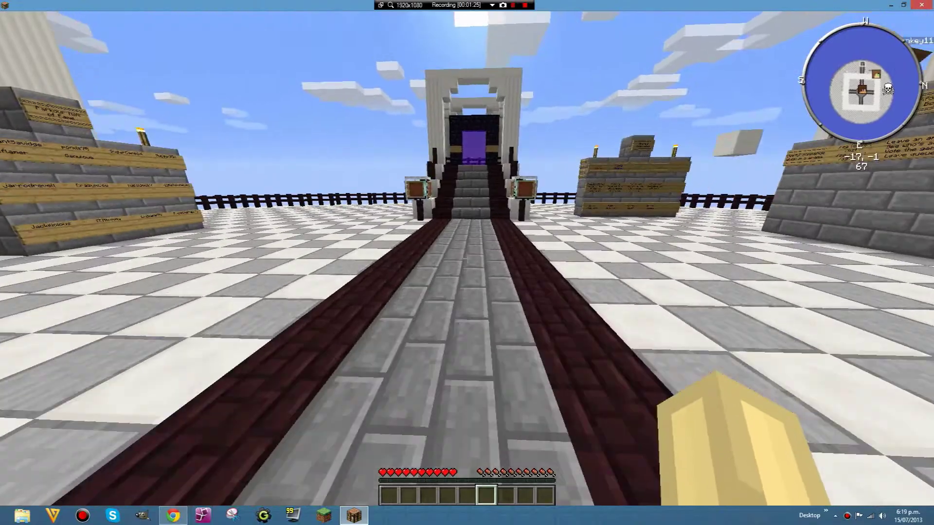
{"action": "key", "text": "w"}
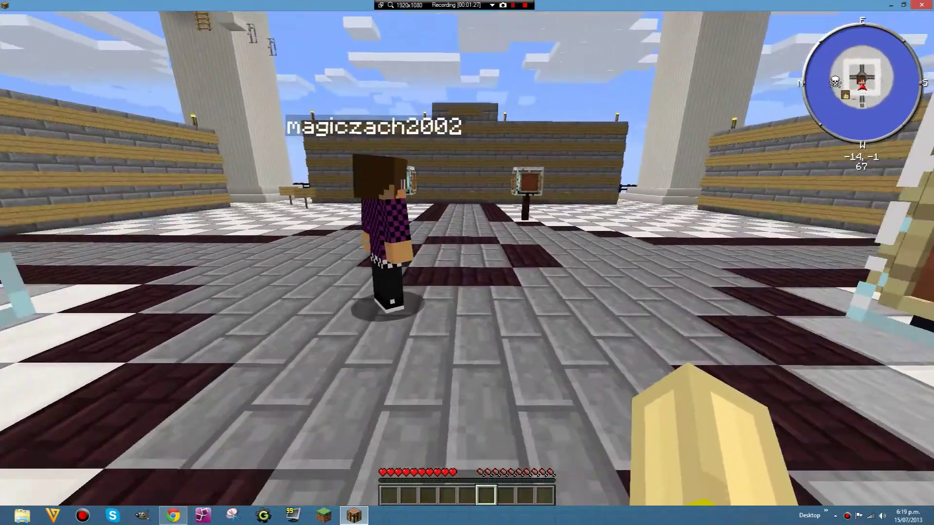
{"action": "key", "text": "w"}
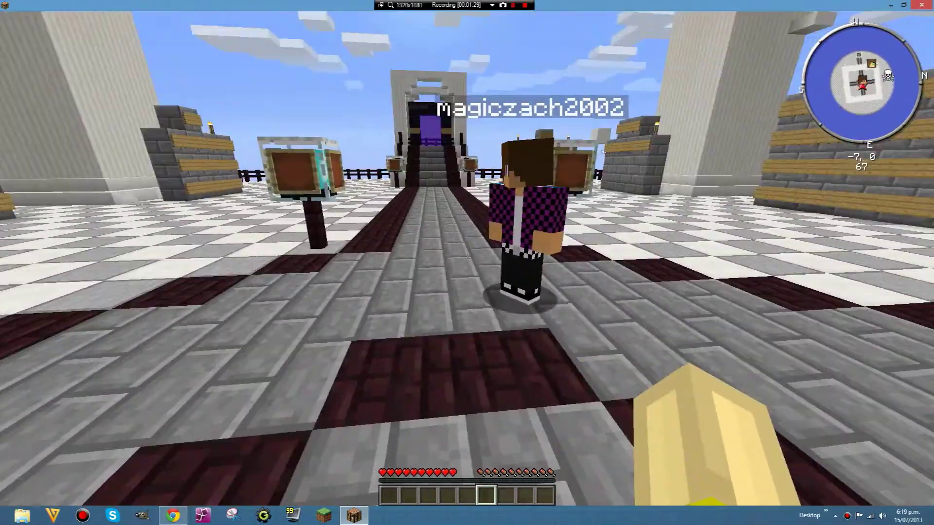
{"action": "key", "text": "s"}
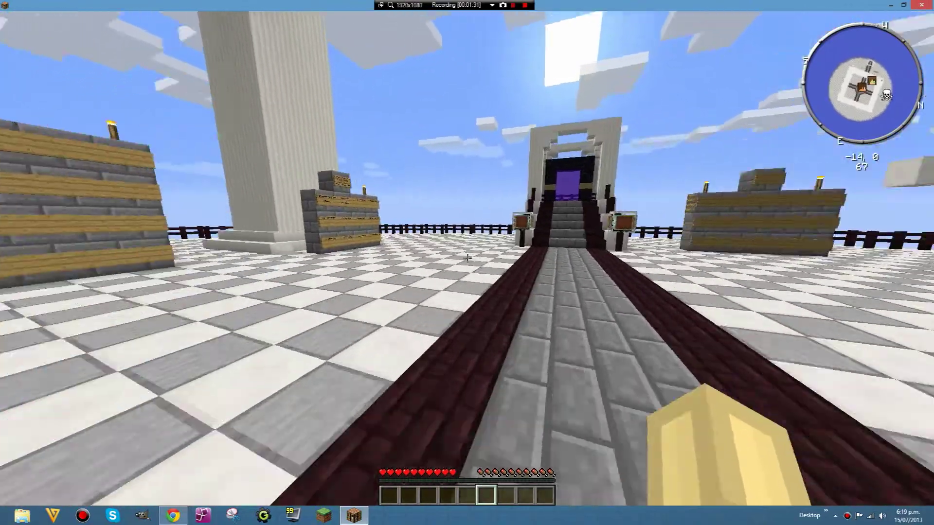
{"action": "key", "text": "w"}
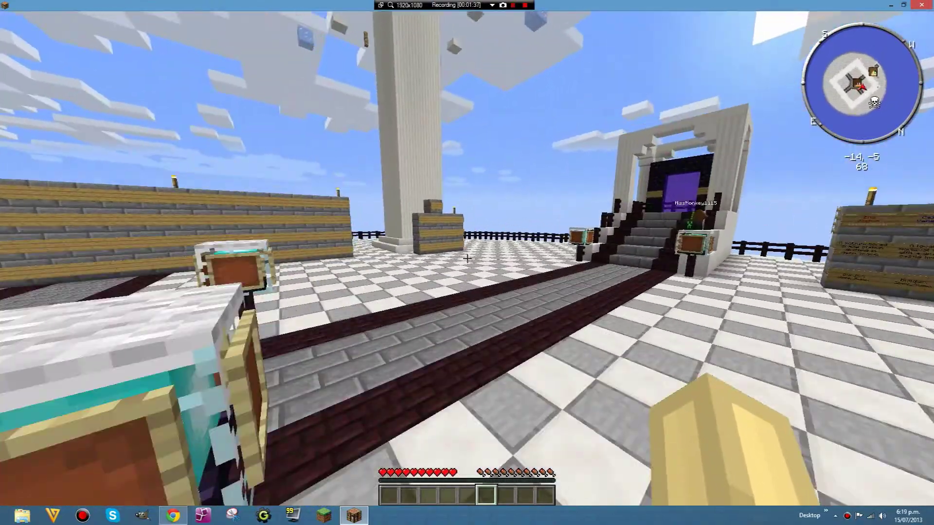
{"action": "key", "text": "w"}
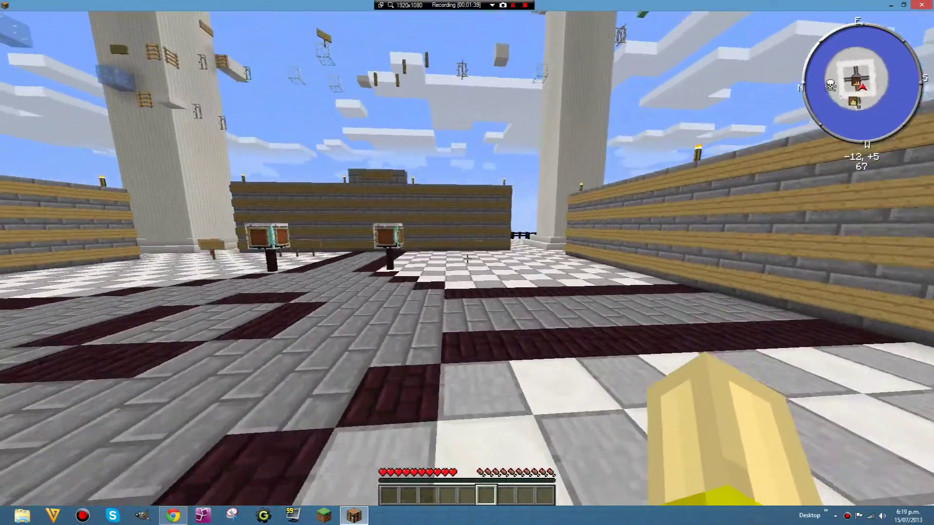
{"action": "key", "text": "w"}
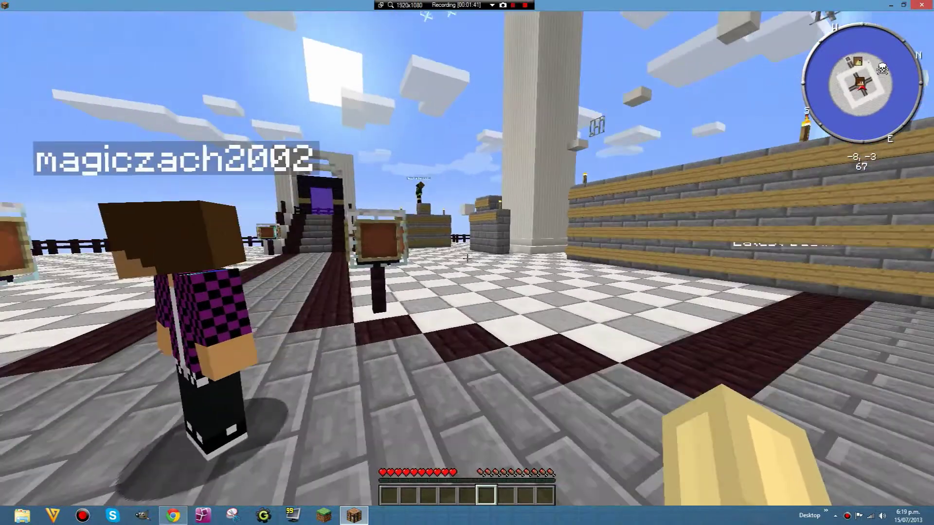
{"action": "key", "text": "w"}
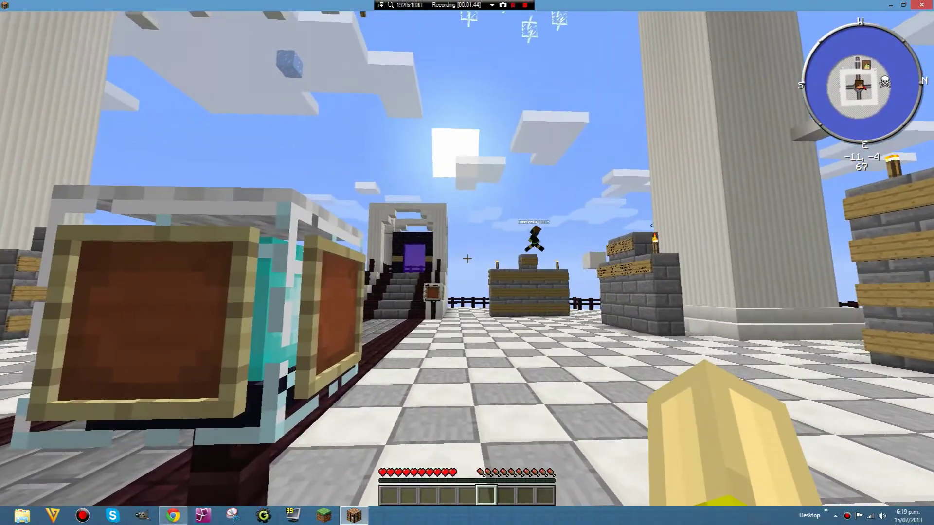
{"action": "key", "text": "w"}
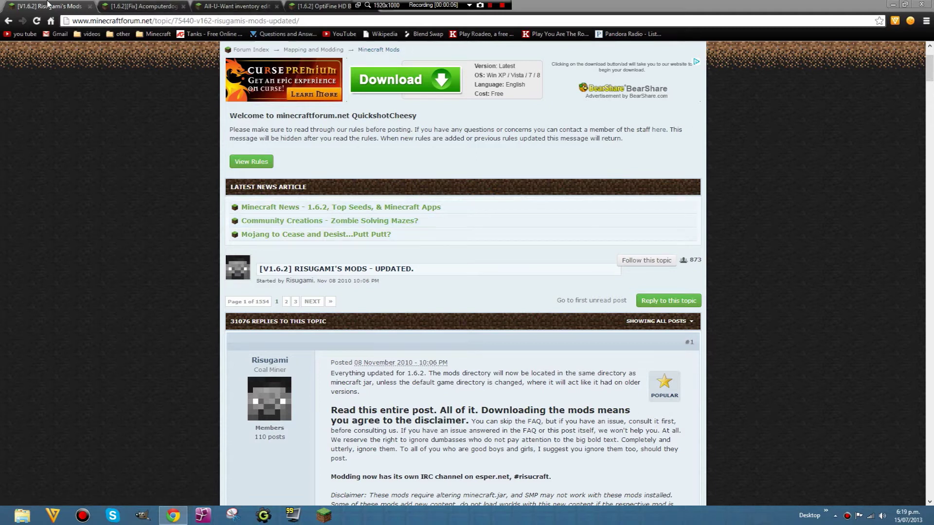
- Skim the current forum topic, then the ModLoader Patch topic
{"action": "scroll", "coordinate": [177, 130], "scroll_direction": "down", "scroll_amount": 20}
{"action": "scroll", "coordinate": [177, 126], "scroll_direction": "up", "scroll_amount": 20}
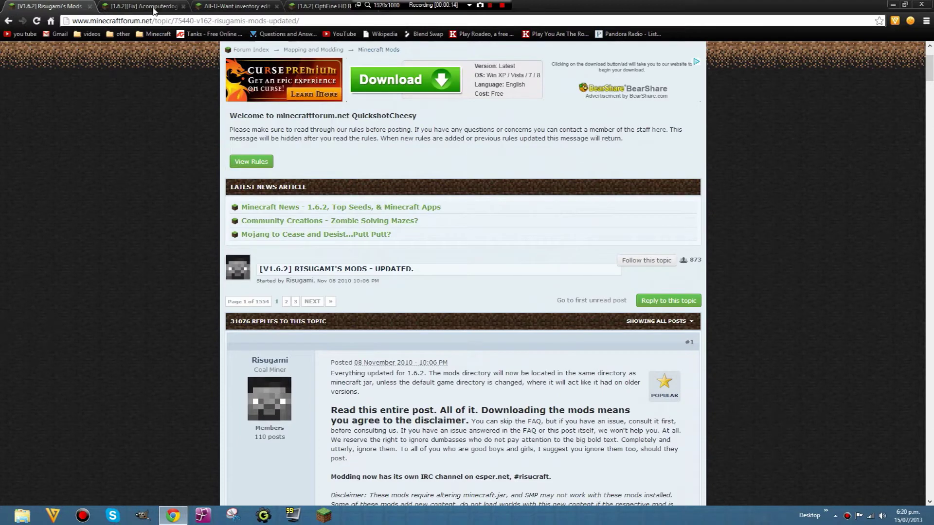
{"action": "left_click", "coordinate": [133, 7]}
{"action": "scroll", "coordinate": [127, 119], "scroll_direction": "down", "scroll_amount": 6}
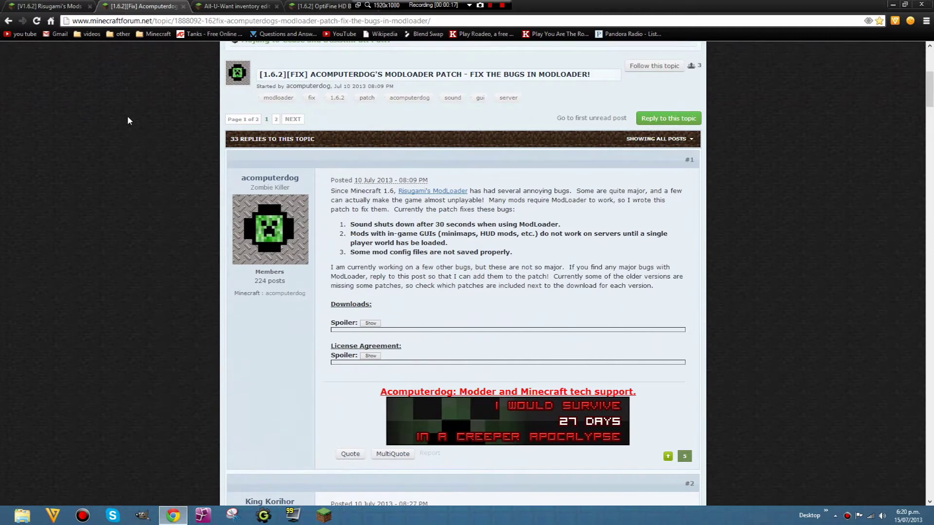
{"action": "scroll", "coordinate": [127, 121], "scroll_direction": "up", "scroll_amount": 6}
{"action": "scroll", "coordinate": [133, 132], "scroll_direction": "down", "scroll_amount": 5}
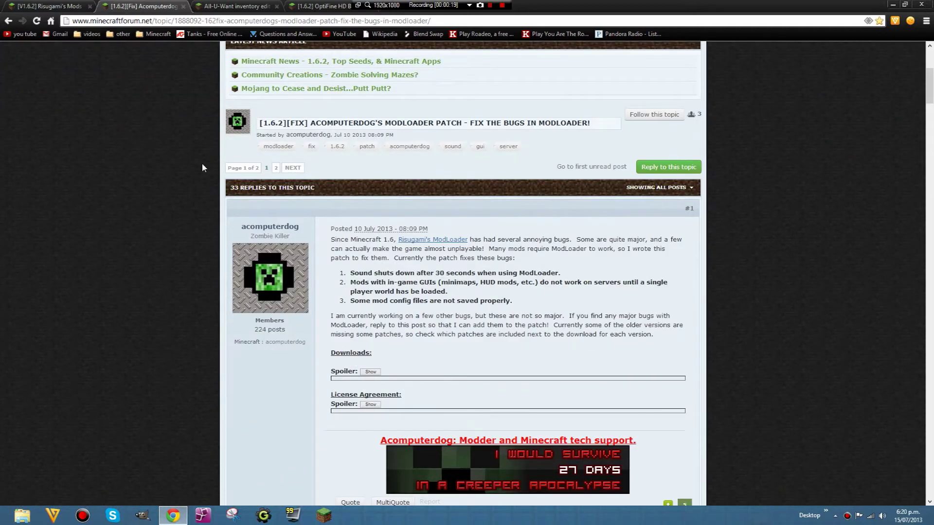
{"action": "scroll", "coordinate": [209, 162], "scroll_direction": "down", "scroll_amount": 12}
{"action": "scroll", "coordinate": [210, 164], "scroll_direction": "up", "scroll_amount": 14}
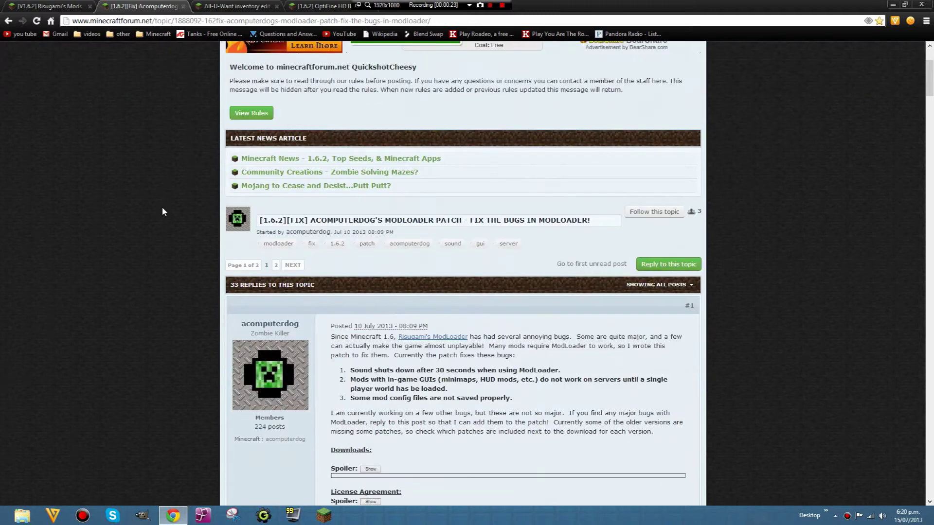
- Skim the All-U-Want and OptiFine HD topics, then return to Risugami's Mods
{"action": "left_click", "coordinate": [249, 4]}
{"action": "scroll", "coordinate": [462, 272], "scroll_direction": "down", "scroll_amount": 5}
{"action": "scroll", "coordinate": [462, 272], "scroll_direction": "up", "scroll_amount": 7}
{"action": "left_click", "coordinate": [314, 3]}
{"action": "scroll", "coordinate": [95, 97], "scroll_direction": "down", "scroll_amount": 8}
{"action": "scroll", "coordinate": [96, 96], "scroll_direction": "up", "scroll_amount": 9}
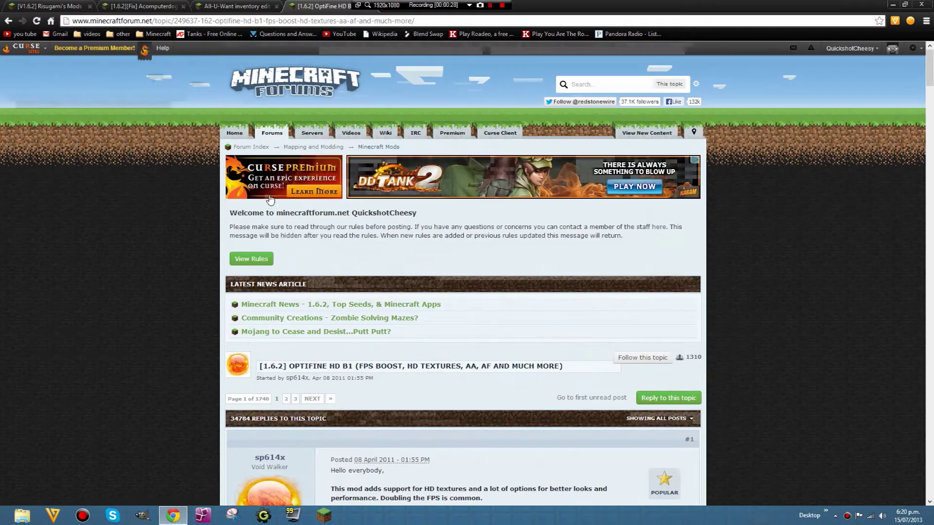
{"action": "scroll", "coordinate": [94, 126], "scroll_direction": "down", "scroll_amount": 4}
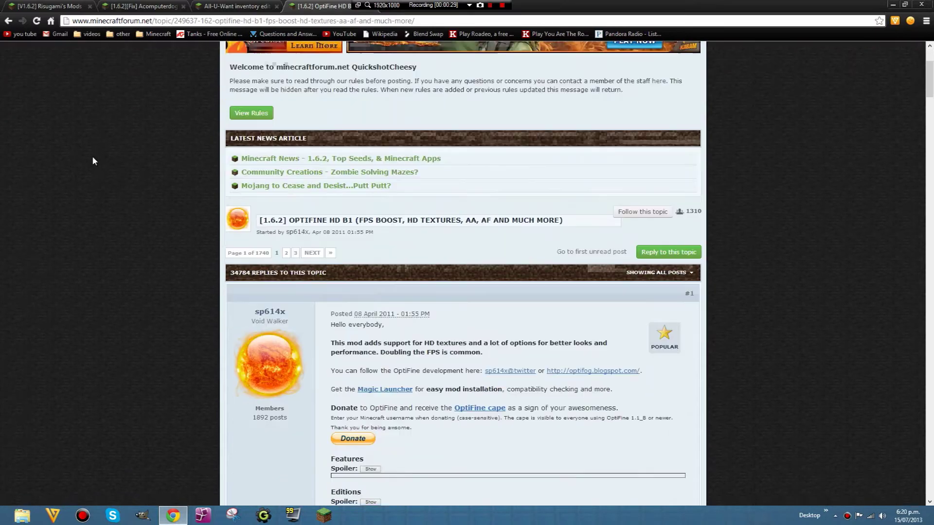
{"action": "scroll", "coordinate": [92, 156], "scroll_direction": "up", "scroll_amount": 5}
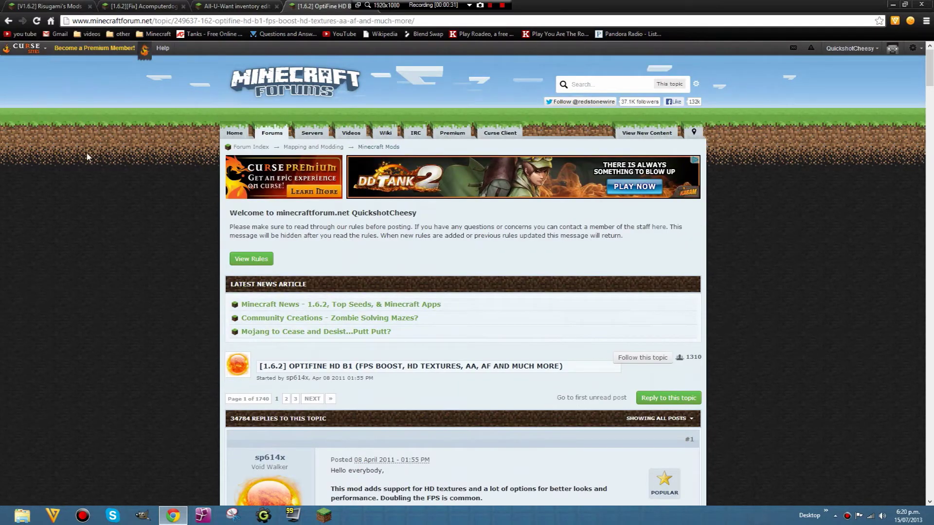
{"action": "key", "text": "ctrl+Tab"}
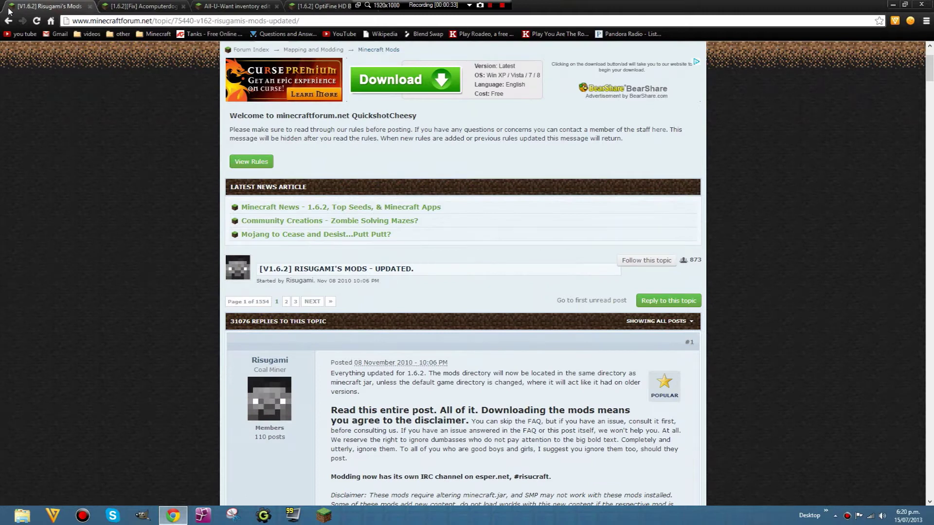
- Download ModLoader 1.6.2 via its Direct link in The Mods list, then close Risugami's Mods
{"action": "scroll", "coordinate": [139, 136], "scroll_direction": "down", "scroll_amount": 8}
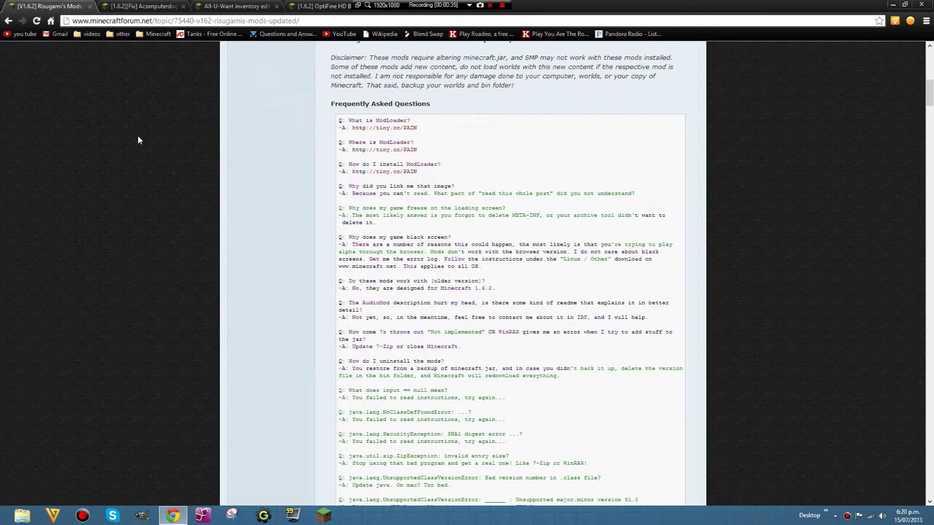
{"action": "scroll", "coordinate": [139, 134], "scroll_direction": "down", "scroll_amount": 12}
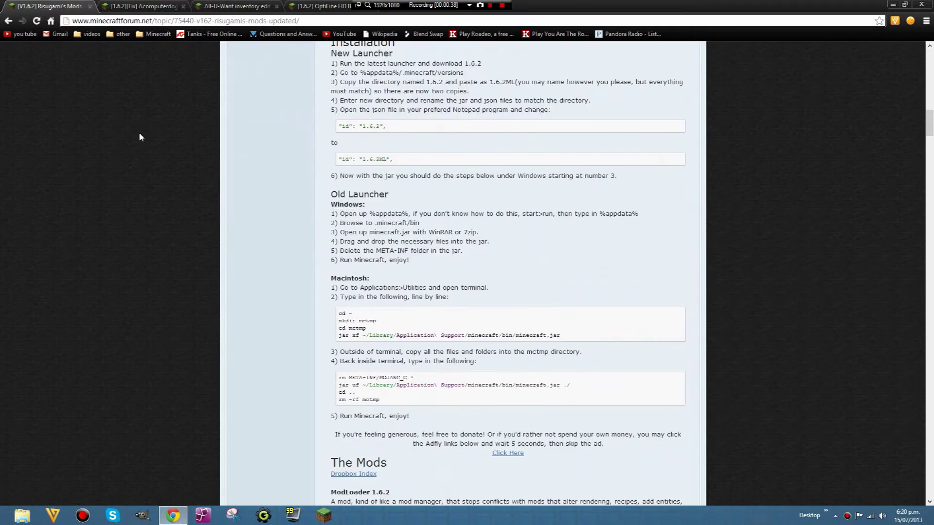
{"action": "scroll", "coordinate": [402, 209], "scroll_direction": "down", "scroll_amount": 5}
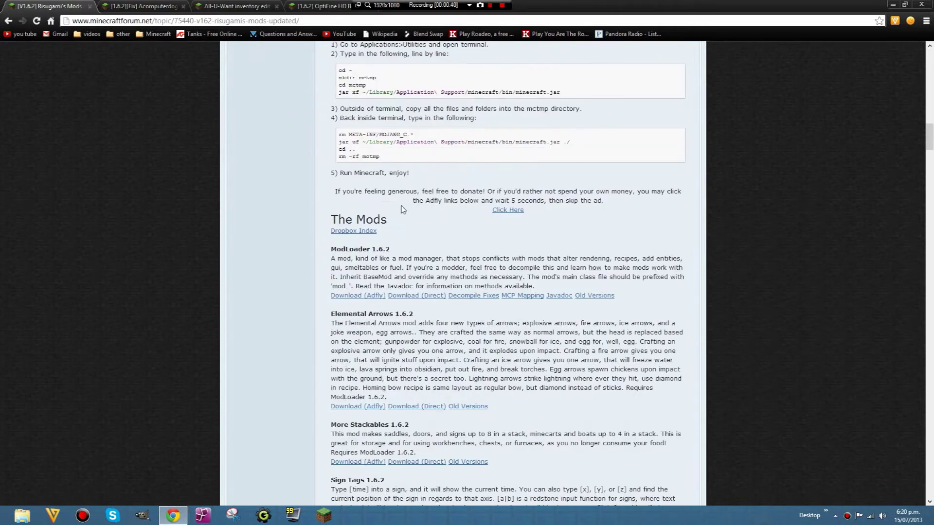
{"action": "left_click_drag", "start_coordinate": [376, 249], "coordinate": [341, 249]}
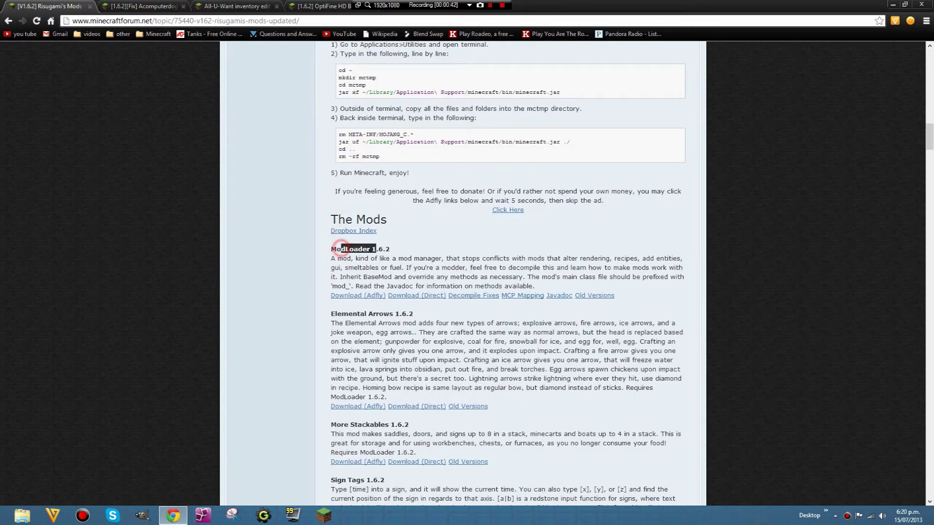
{"action": "left_click", "coordinate": [412, 296]}
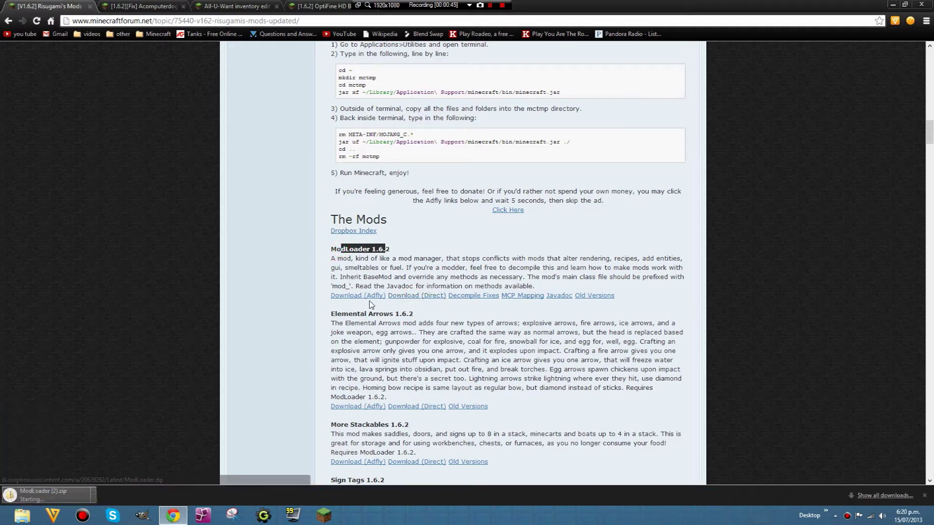
{"action": "left_click", "coordinate": [90, 8]}
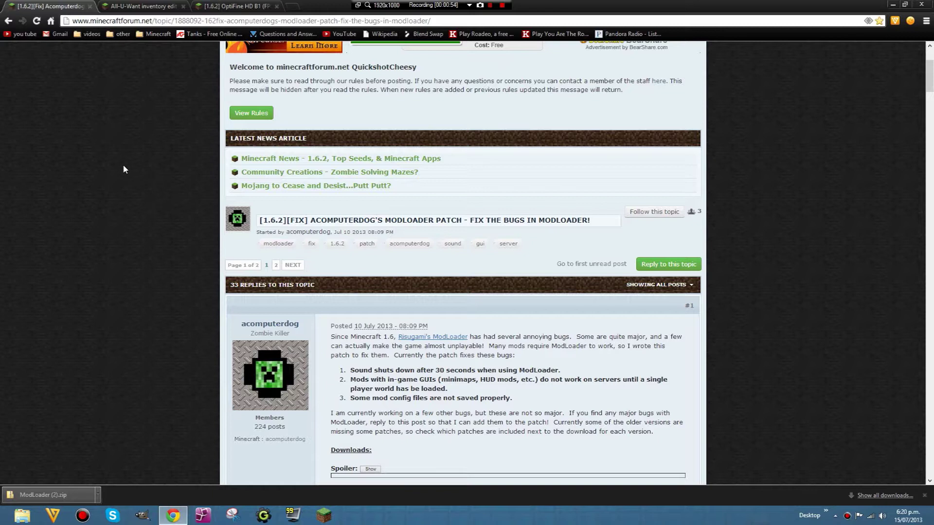
- Reveal the patch Downloads, fetch [1.6.2][c]ModLoaderPatch.zip from MediaFire, and close that page
{"action": "scroll", "coordinate": [123, 169], "scroll_direction": "down", "scroll_amount": 3}
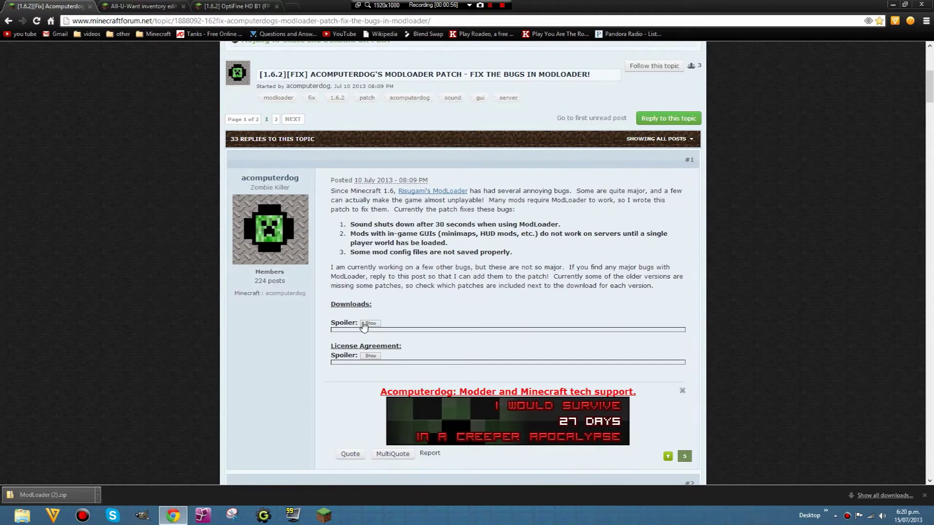
{"action": "left_click", "coordinate": [370, 324]}
{"action": "scroll", "coordinate": [367, 326], "scroll_direction": "down", "scroll_amount": 1}
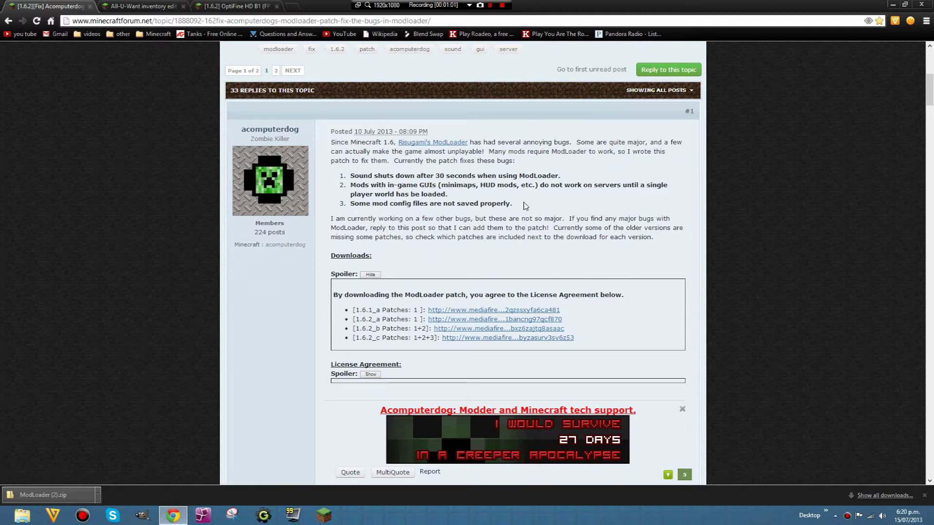
{"action": "left_click_drag", "start_coordinate": [517, 201], "coordinate": [347, 176]}
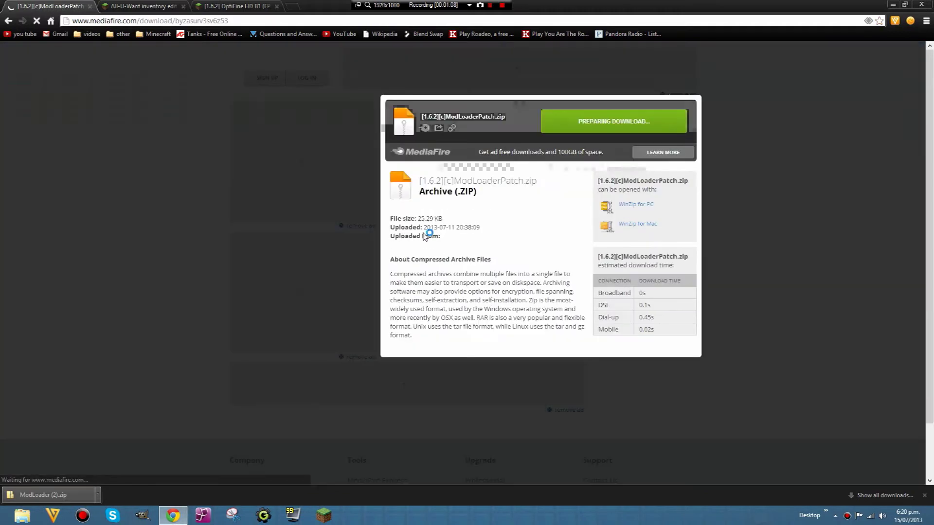
{"action": "left_click", "coordinate": [610, 116]}
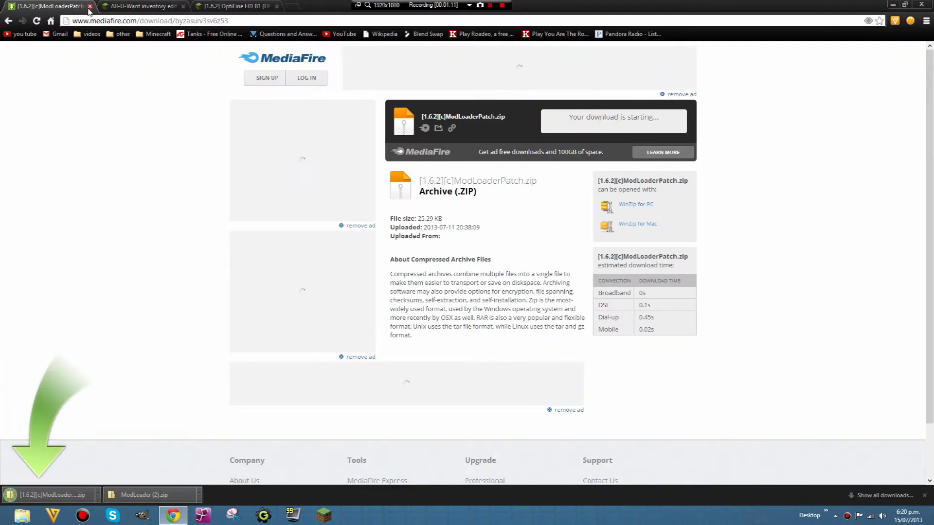
{"action": "left_click", "coordinate": [90, 6]}
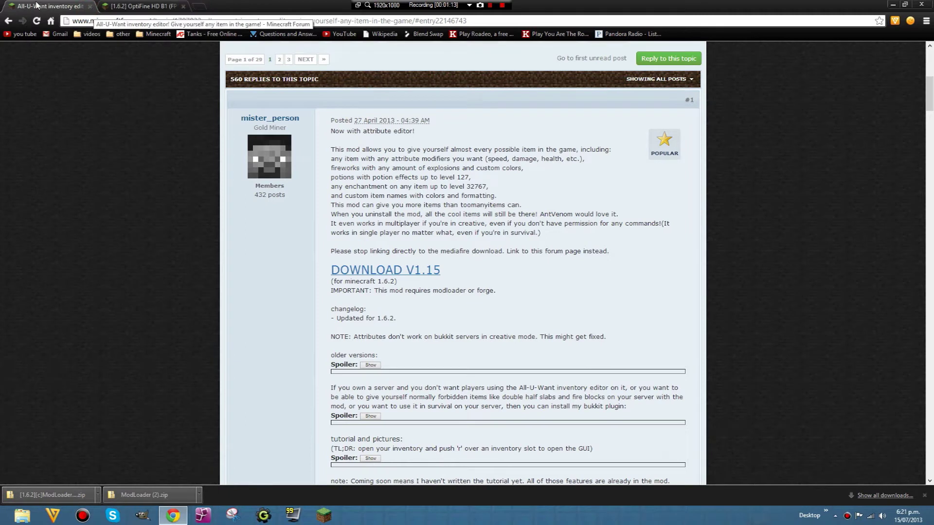
- Download All-U-Want V1.15 from MediaFire, dismiss the casino popup, and close the All-U-Want topic
{"action": "scroll", "coordinate": [211, 180], "scroll_direction": "down", "scroll_amount": 1}
{"action": "left_click", "coordinate": [370, 220]}
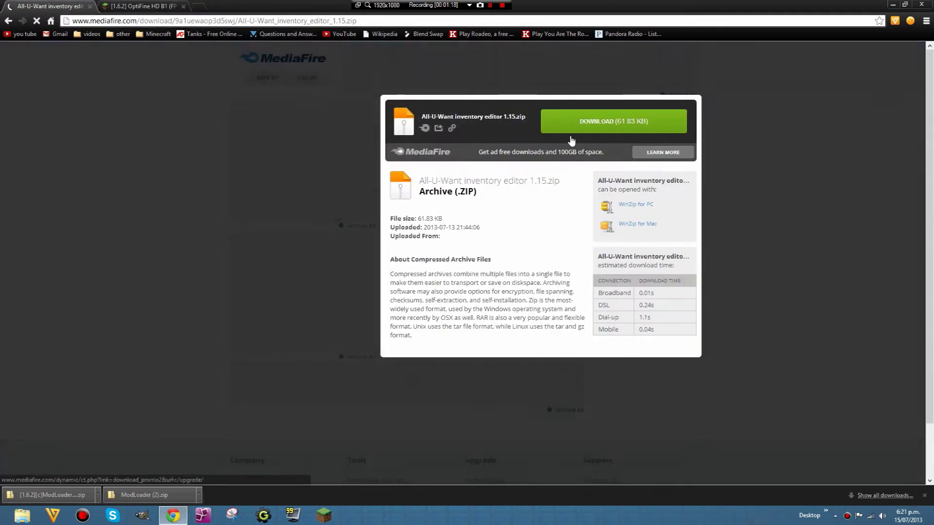
{"action": "left_click", "coordinate": [572, 126]}
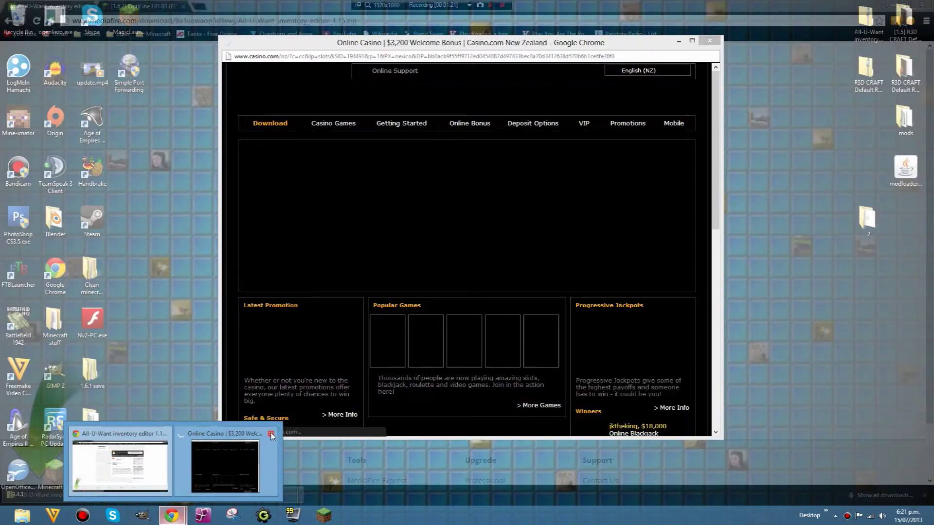
{"action": "left_click", "coordinate": [272, 432]}
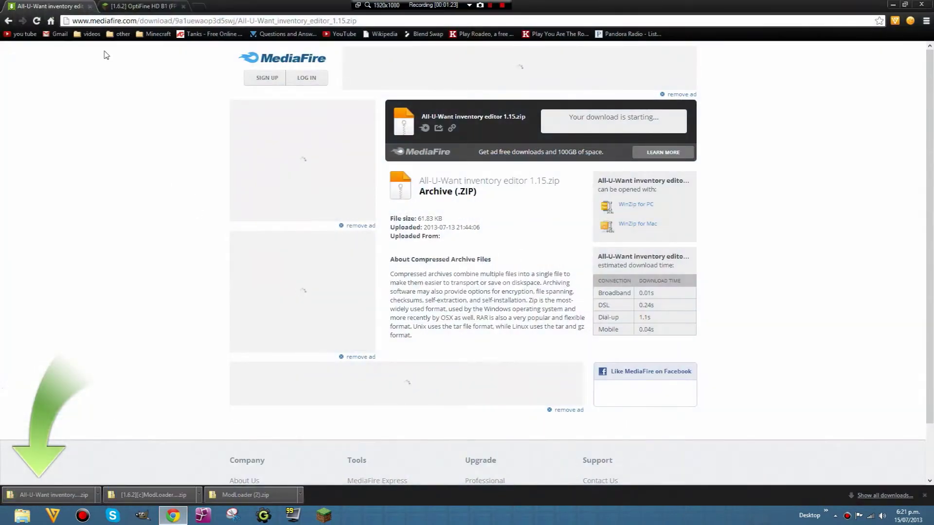
{"action": "left_click", "coordinate": [89, 6]}
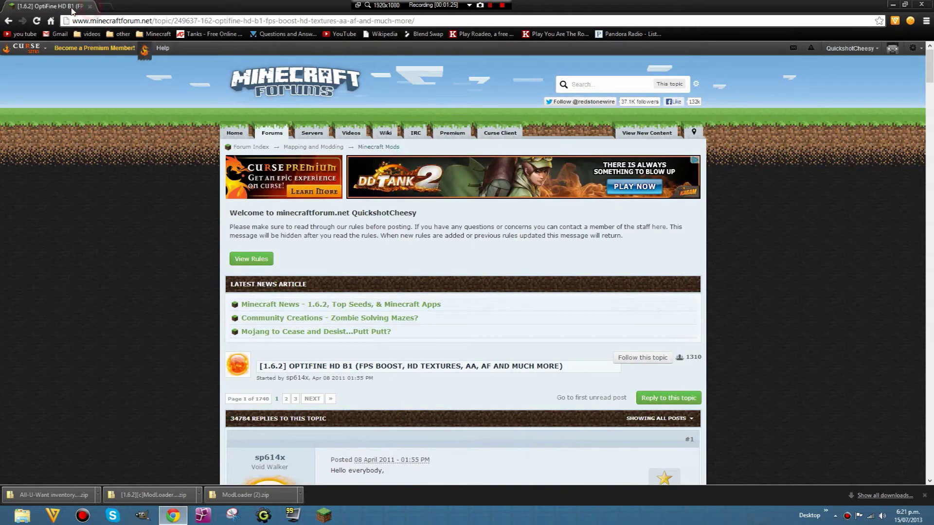
- Find OptiFine 1.6.2 HD Ultra B1 in the thread and follow its Download link
{"action": "scroll", "coordinate": [306, 207], "scroll_direction": "down", "scroll_amount": 5}
{"action": "scroll", "coordinate": [307, 208], "scroll_direction": "down", "scroll_amount": 3}
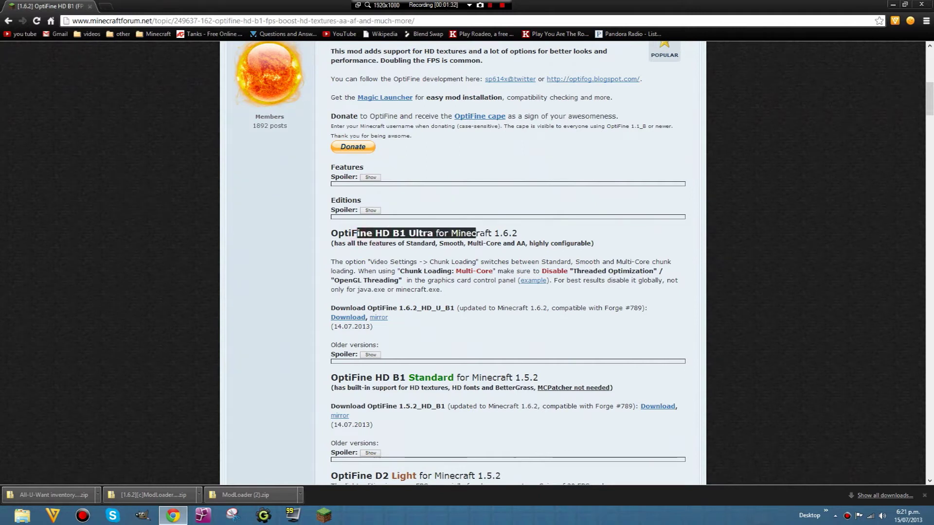
{"action": "left_click", "coordinate": [509, 235]}
{"action": "left_click_drag", "start_coordinate": [382, 243], "coordinate": [432, 243]}
{"action": "scroll", "coordinate": [355, 291], "scroll_direction": "down", "scroll_amount": 1}
{"action": "left_click", "coordinate": [350, 270]}
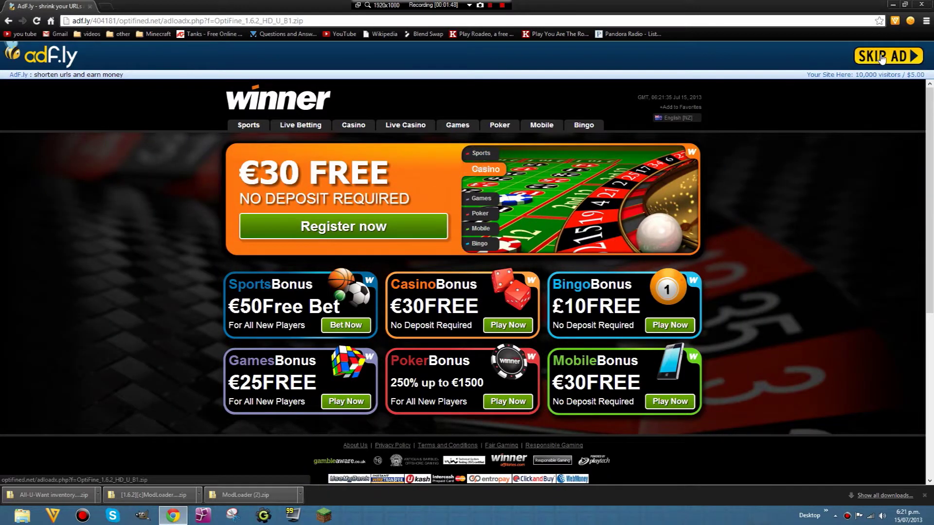
- Skip the adf.ly ad and download OptiFine_1.6.2_HD_U_B1.zip
{"action": "left_click", "coordinate": [881, 57]}
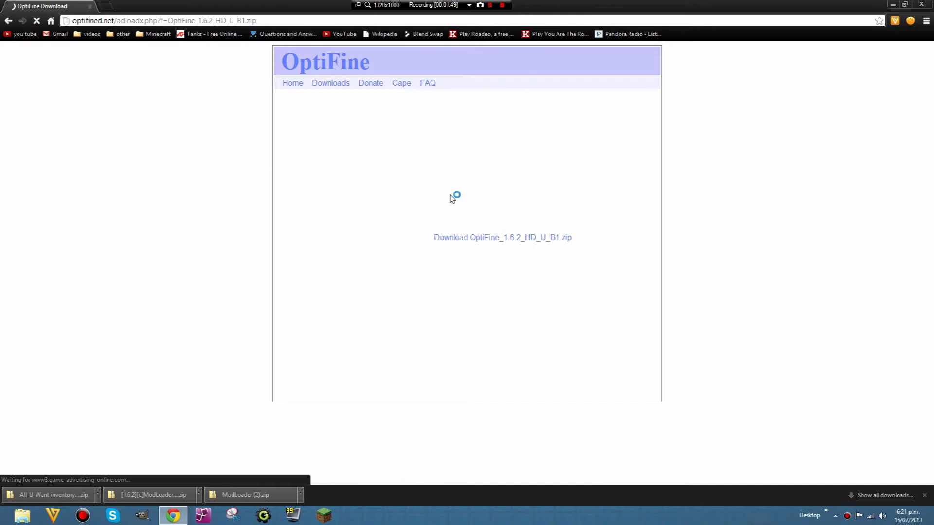
{"action": "left_click", "coordinate": [513, 240]}
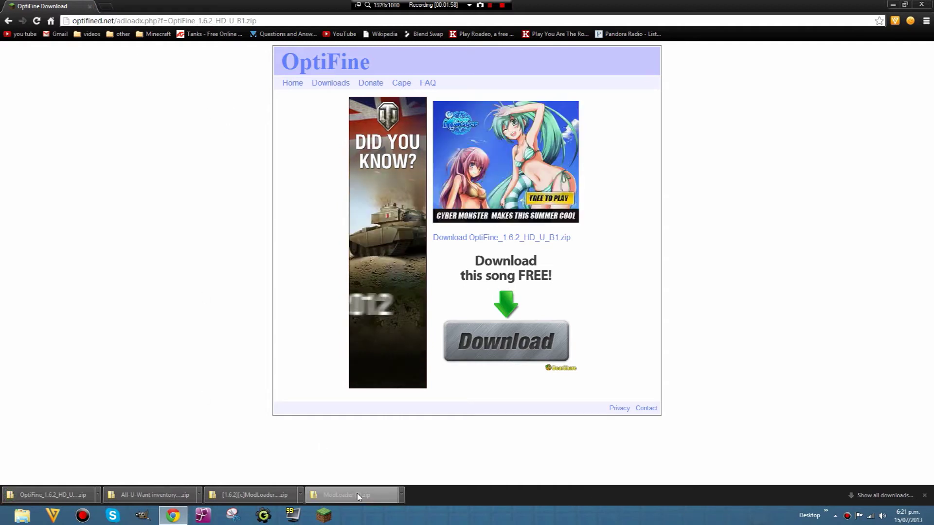
{"action": "left_click", "coordinate": [502, 5]}
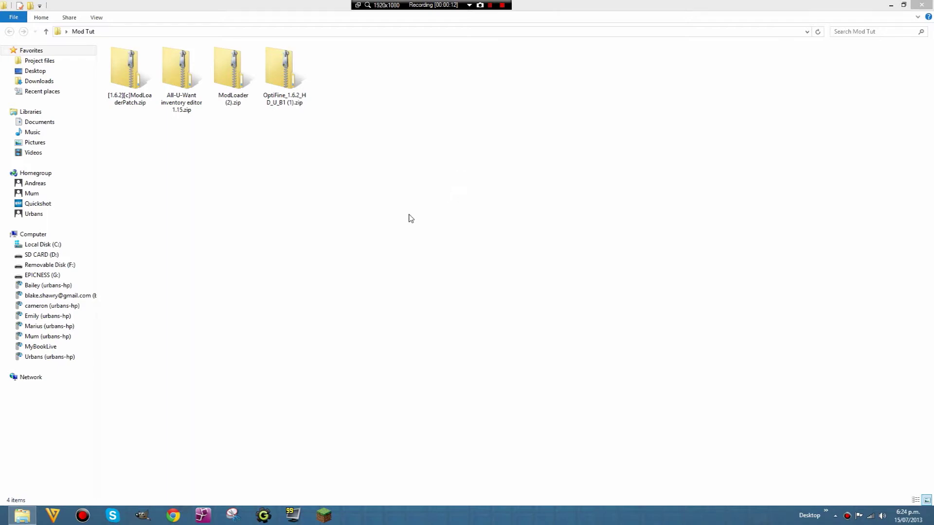
- Run %appdata% from the Start menu's Run prompt to open the Roaming folder
{"action": "right_click", "coordinate": [3, 523]}
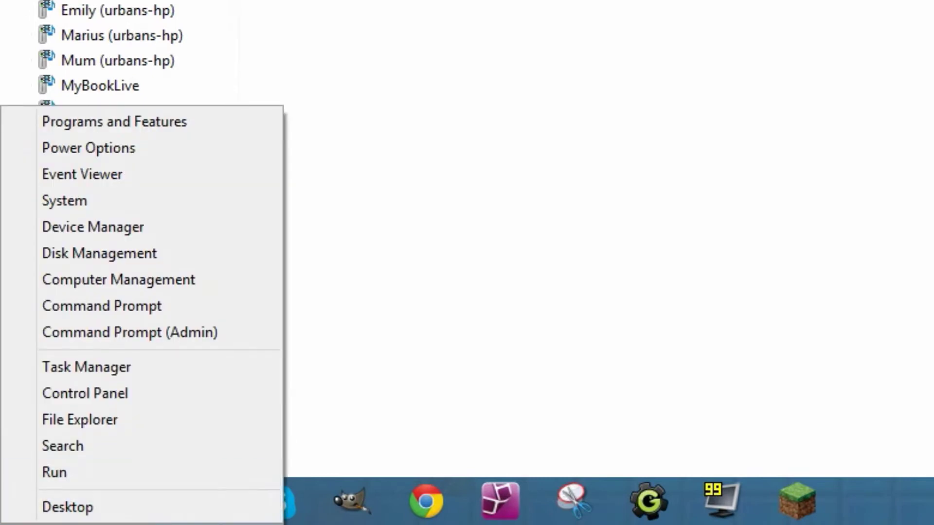
{"action": "left_click", "coordinate": [57, 472]}
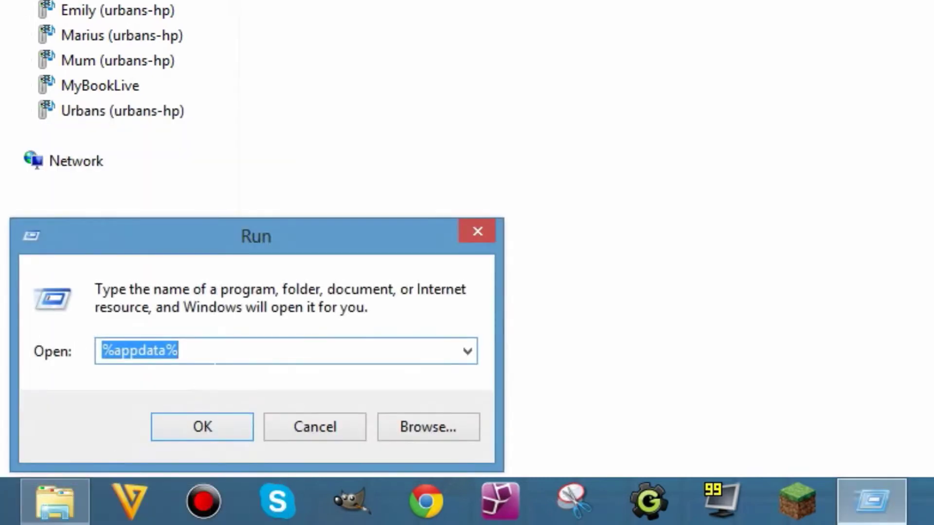
{"action": "left_click_drag", "start_coordinate": [113, 350], "coordinate": [178, 350]}
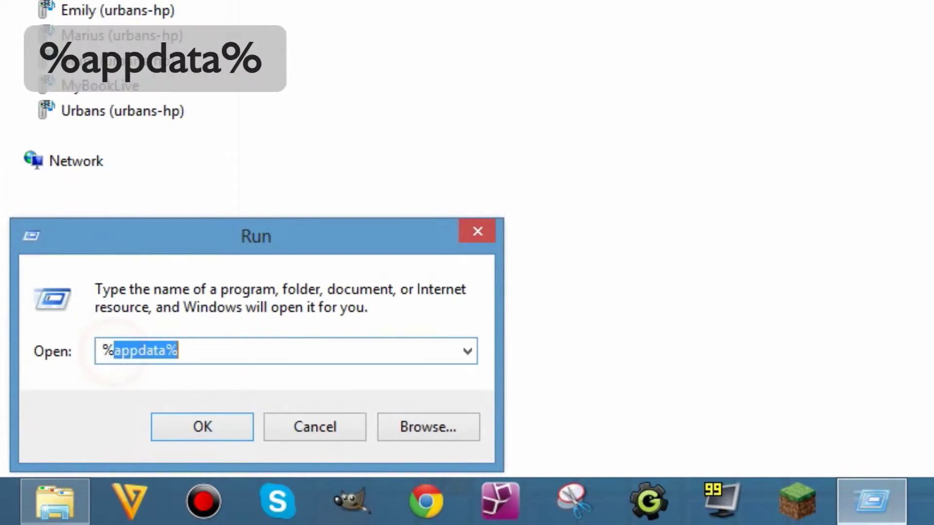
{"action": "left_click", "coordinate": [210, 350]}
{"action": "left_click_drag", "start_coordinate": [104, 351], "coordinate": [179, 351]}
{"action": "left_click", "coordinate": [202, 426]}
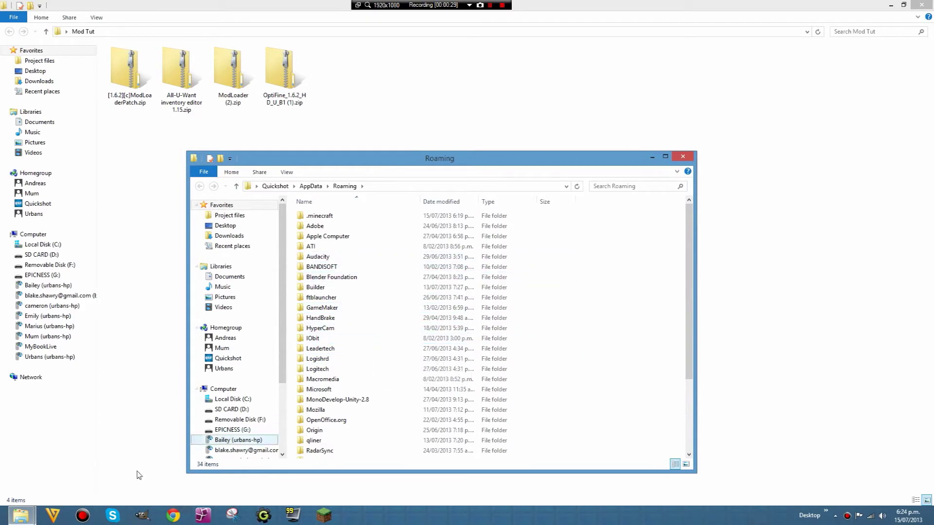
- Navigate from AppData through Roaming into the .minecraft folder
{"action": "mouse_move", "coordinate": [20, 516]}
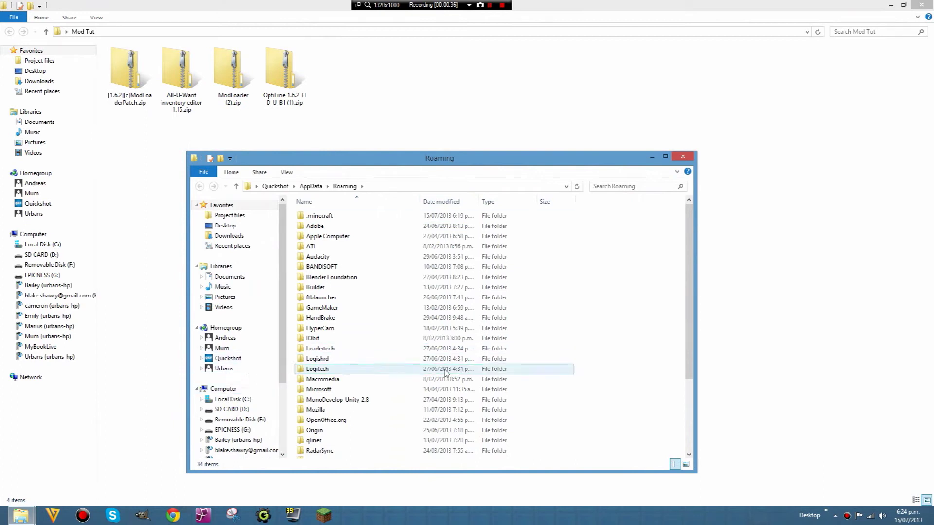
{"action": "double_click", "coordinate": [321, 217]}
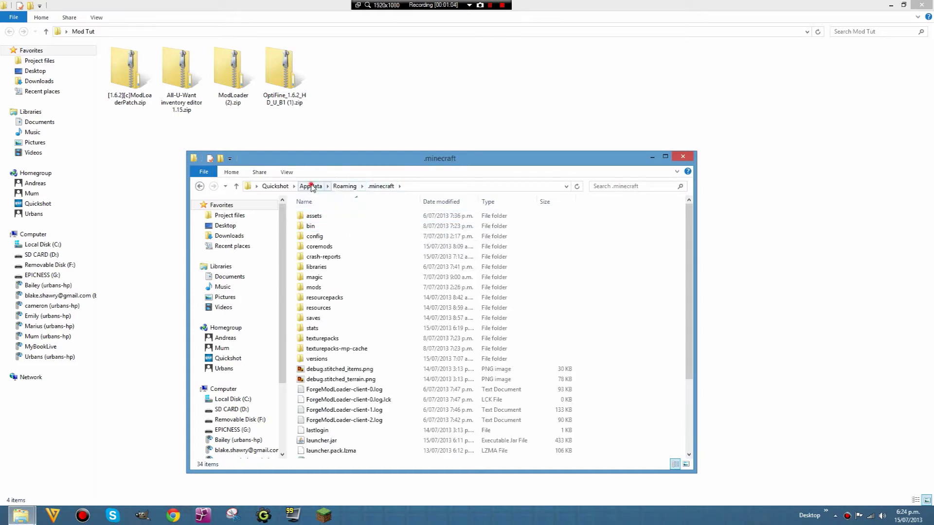
{"action": "left_click", "coordinate": [311, 186]}
{"action": "left_click", "coordinate": [350, 186]}
{"action": "double_click", "coordinate": [315, 235]}
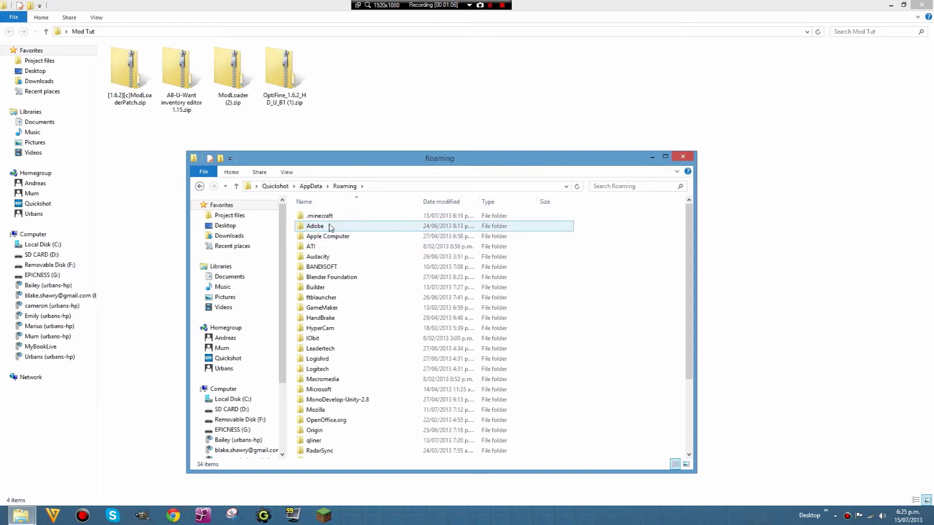
{"action": "double_click", "coordinate": [332, 220]}
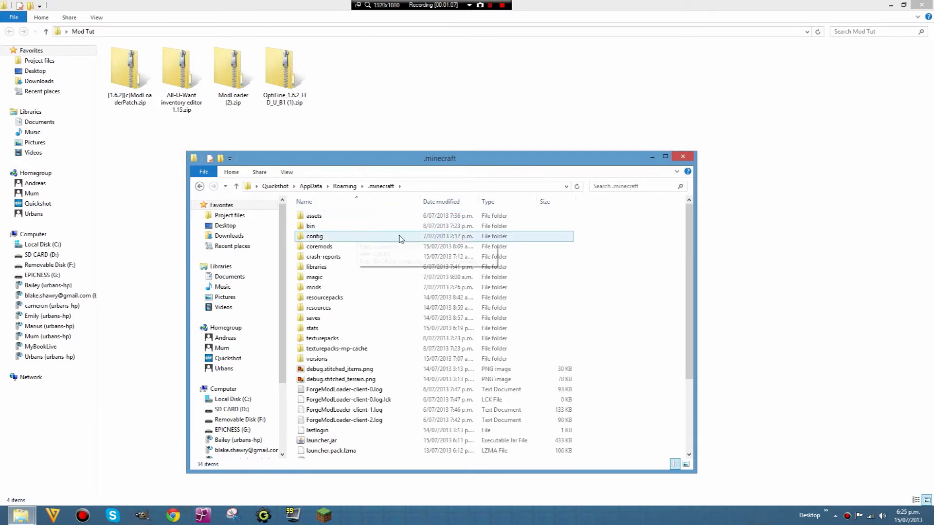
- Open the versions folder inside .minecraft and look over its six version folders
{"action": "scroll", "coordinate": [409, 273], "scroll_direction": "down", "scroll_amount": 2}
{"action": "scroll", "coordinate": [409, 274], "scroll_direction": "down", "scroll_amount": 2}
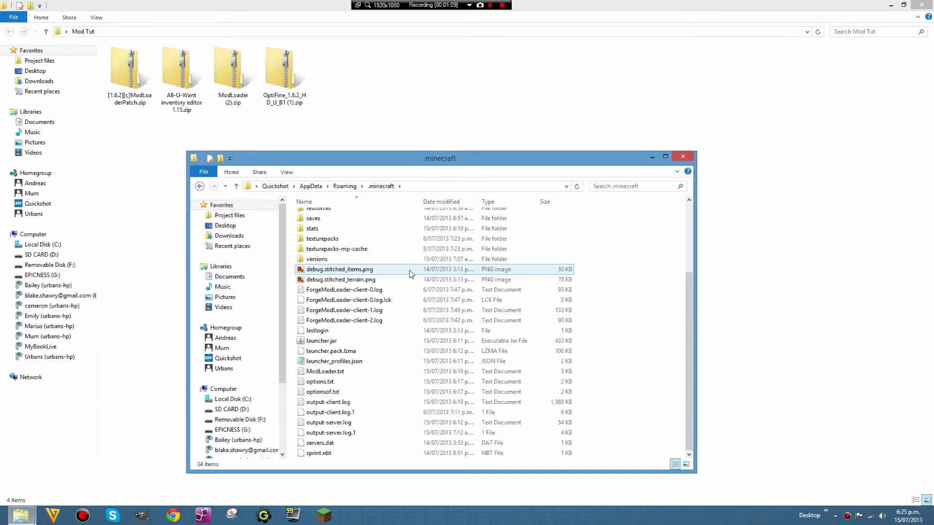
{"action": "scroll", "coordinate": [340, 273], "scroll_direction": "up", "scroll_amount": 3}
{"action": "double_click", "coordinate": [320, 363]}
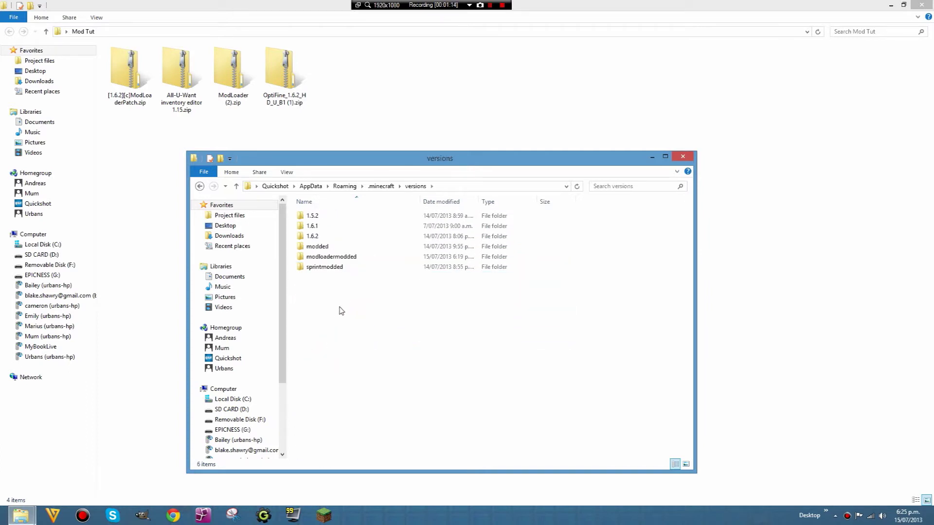
{"action": "left_click", "coordinate": [336, 257]}
{"action": "left_click_drag", "start_coordinate": [332, 280], "coordinate": [332, 219]}
{"action": "left_click", "coordinate": [342, 294]}
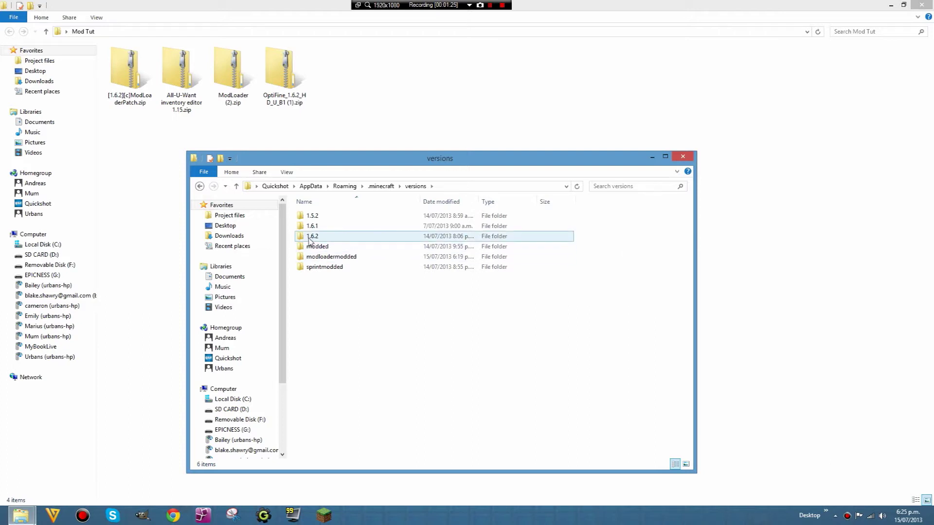
- Copy the 1.6.2 folder and paste a duplicate into the versions folder
{"action": "right_click", "coordinate": [313, 236]}
{"action": "left_click", "coordinate": [313, 236]}
{"action": "right_click", "coordinate": [313, 237]}
{"action": "left_click", "coordinate": [347, 376]}
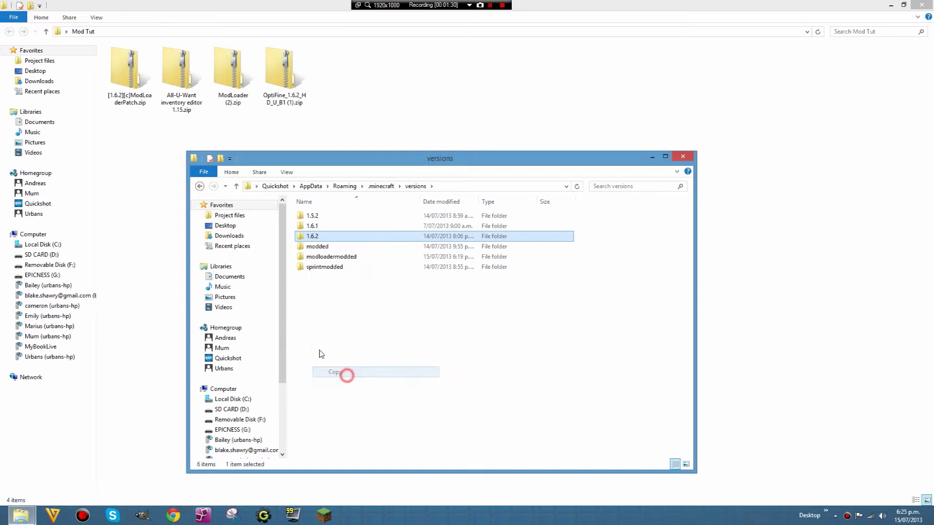
{"action": "right_click", "coordinate": [317, 343]}
{"action": "left_click", "coordinate": [340, 422]}
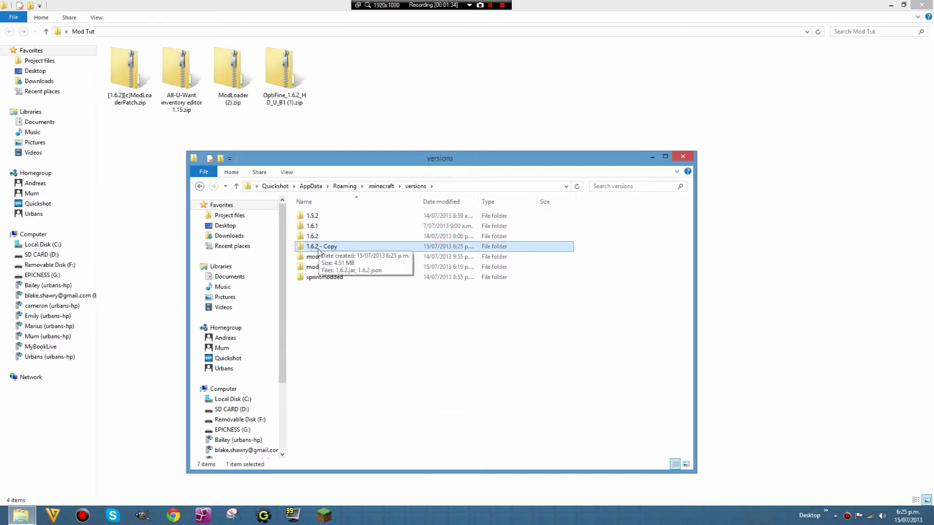
- Rename the duplicated folder to 'Modloader allyouwant'
{"action": "right_click", "coordinate": [329, 249]}
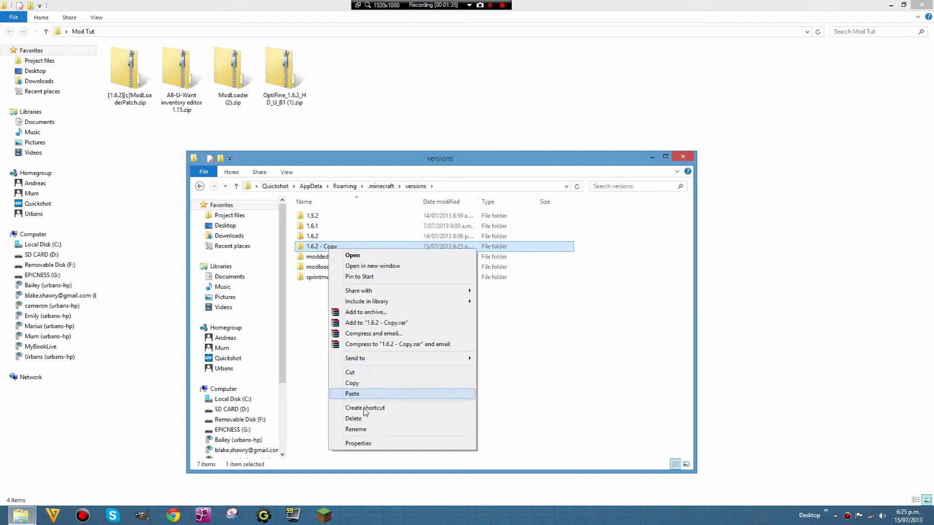
{"action": "left_click", "coordinate": [363, 430]}
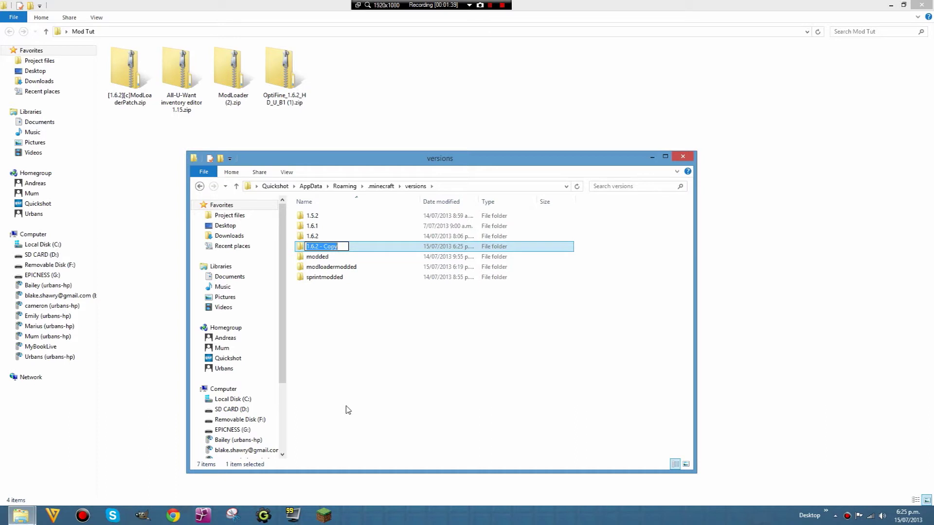
{"action": "type", "text": "Modloader allyouwant"}
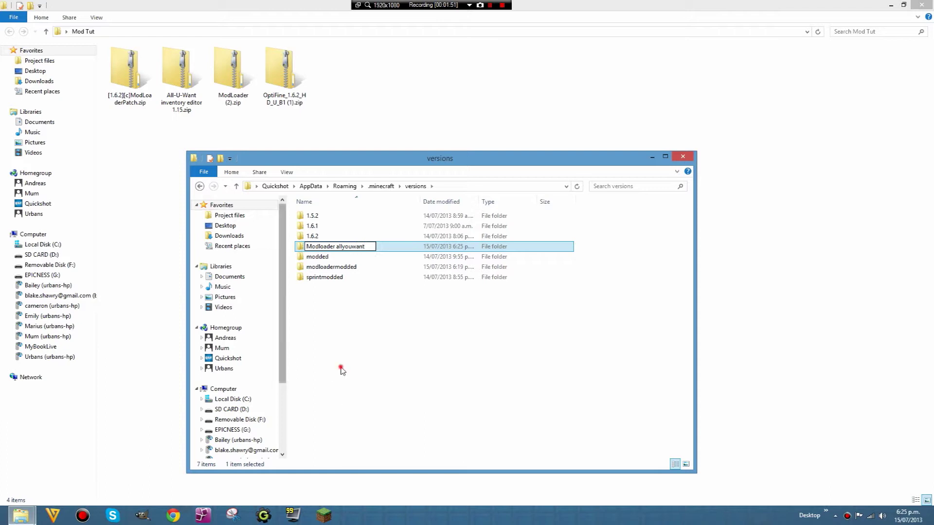
{"action": "left_click", "coordinate": [342, 371]}
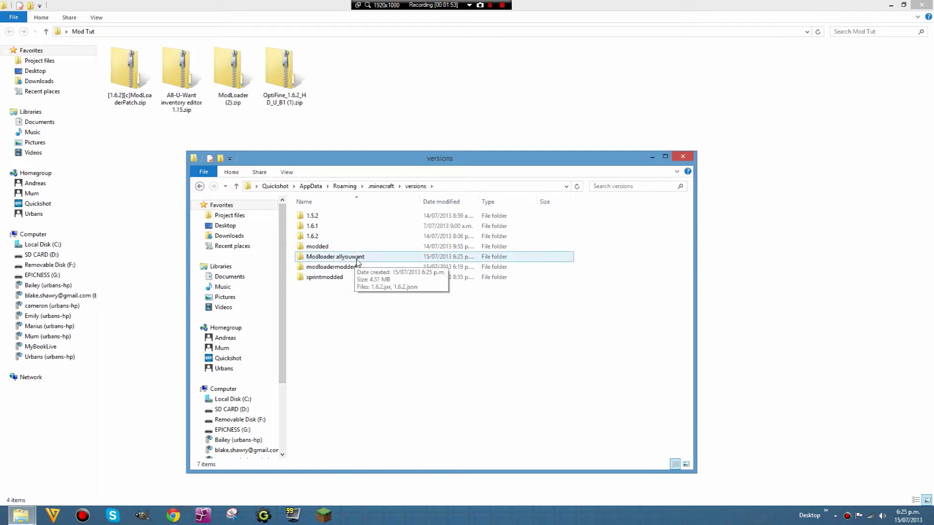
- Inside Modloader allyouwant, rename 1.6.2.jar to Modloader allyouwant.jar
{"action": "double_click", "coordinate": [358, 262]}
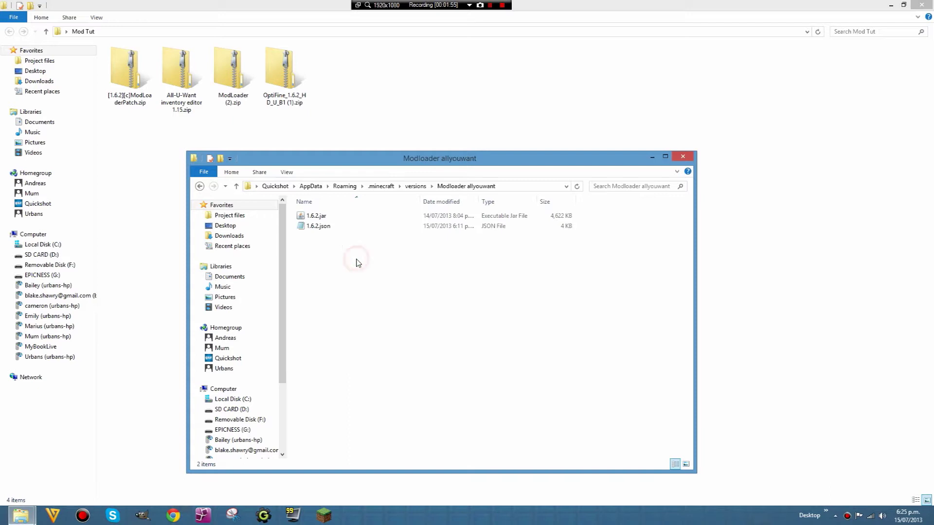
{"action": "right_click", "coordinate": [313, 217]}
{"action": "left_click", "coordinate": [342, 356]}
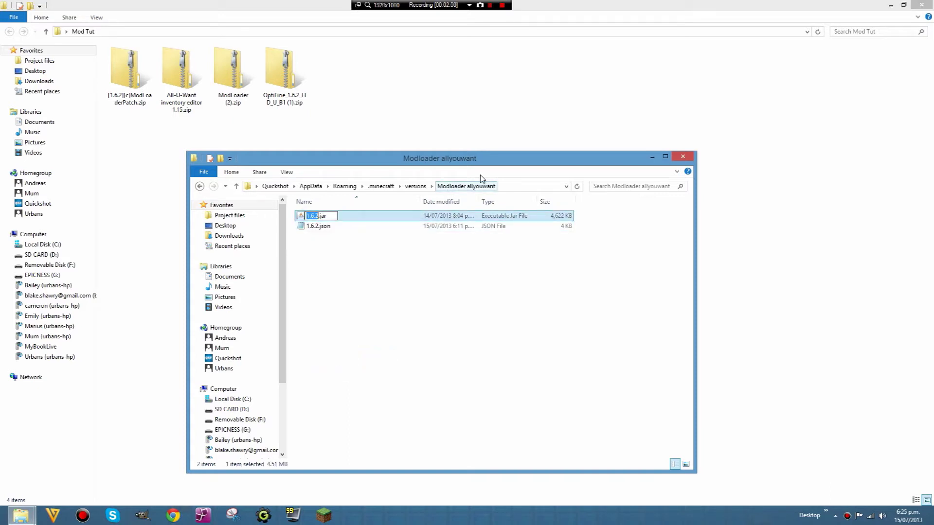
{"action": "type", "text": "Modloader a"}
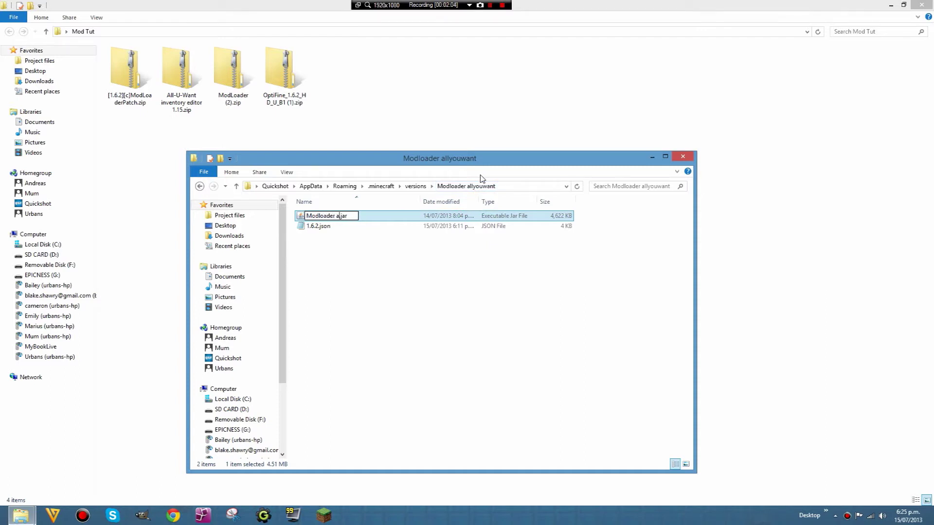
{"action": "type", "text": "llyouwant"}
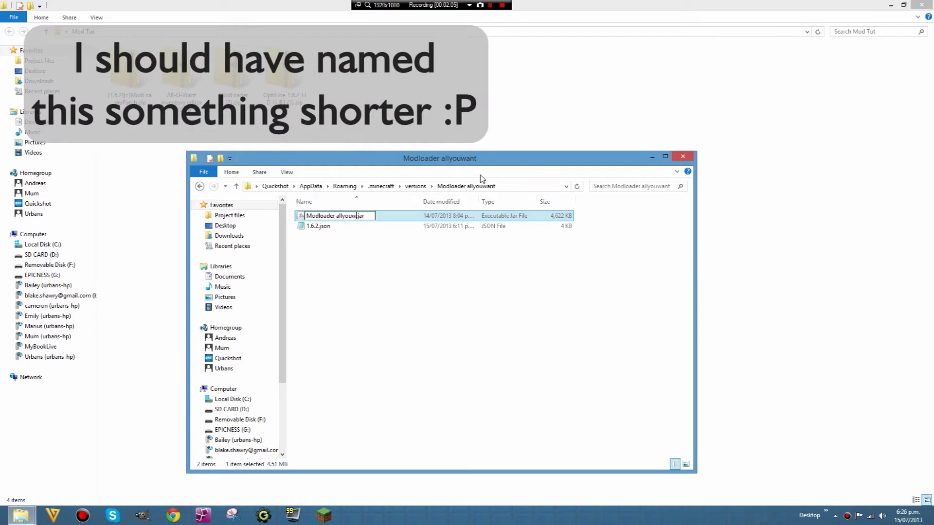
{"action": "left_click", "coordinate": [394, 281]}
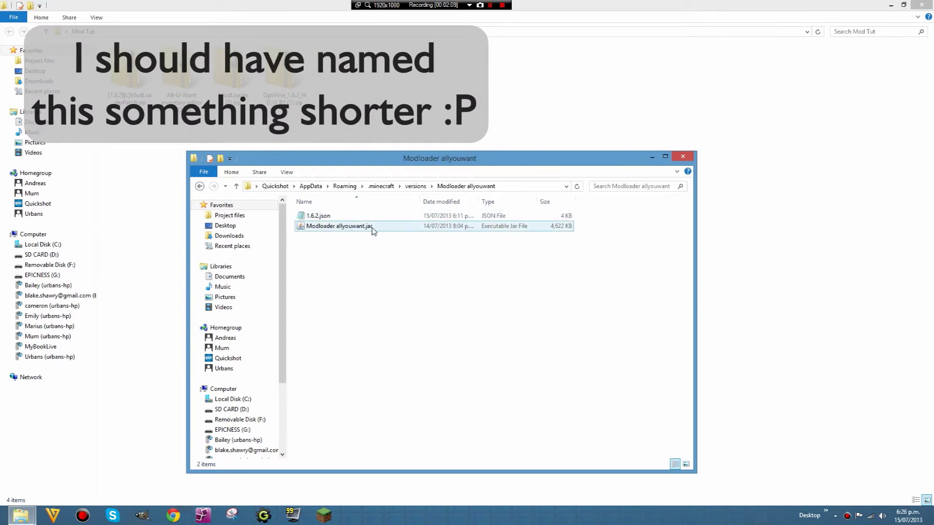
- Rename 1.6.2.json to Modloader allyouwant.json
{"action": "right_click", "coordinate": [321, 218]}
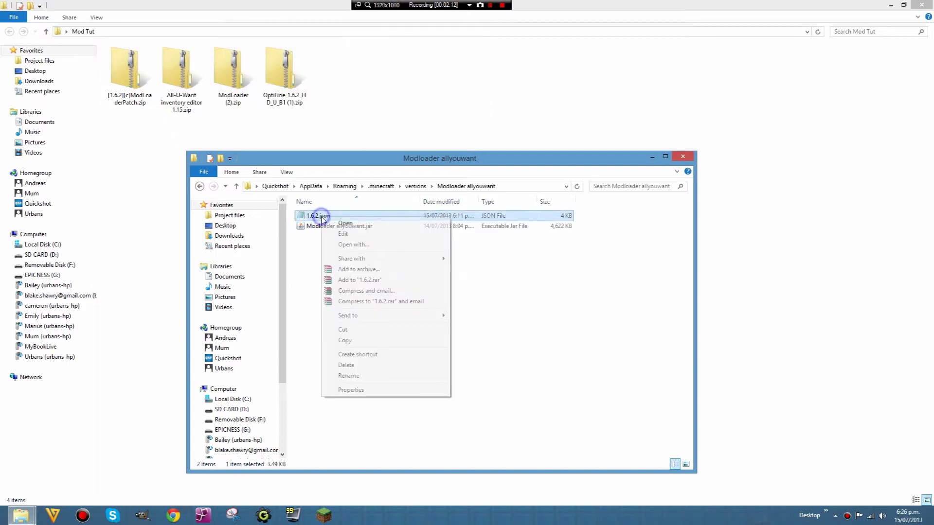
{"action": "left_click", "coordinate": [350, 376]}
{"action": "type", "text": "Modloade"}
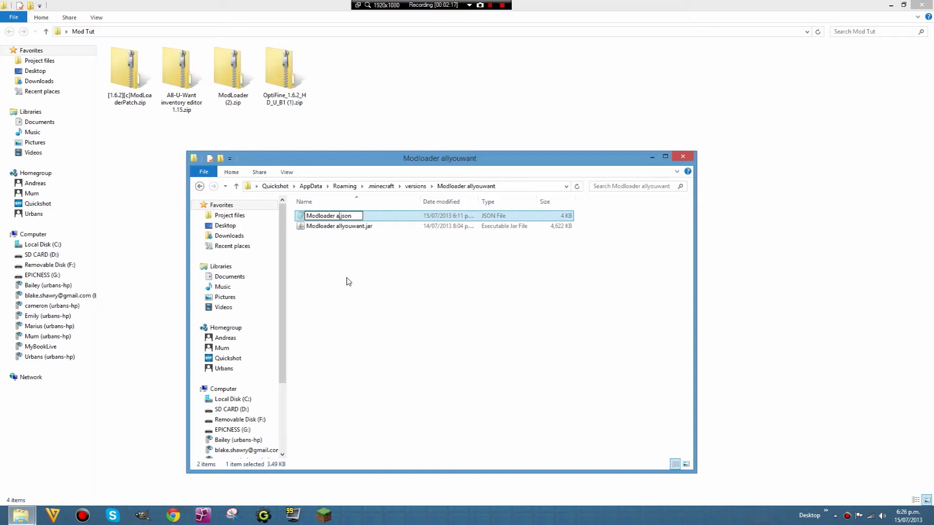
{"action": "type", "text": "r allyouwant"}
{"action": "left_click", "coordinate": [353, 255]}
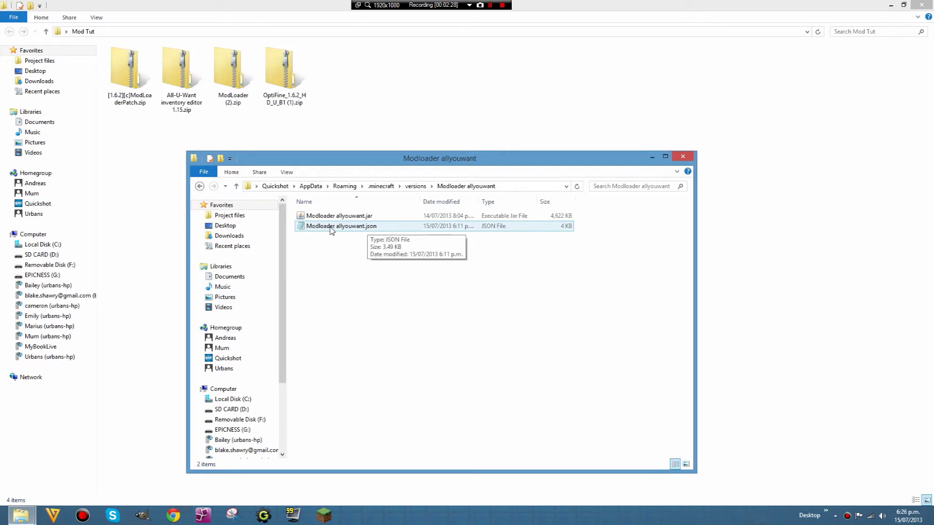
- Open Modloader allyouwant.json in Notepad
{"action": "right_click", "coordinate": [329, 227]}
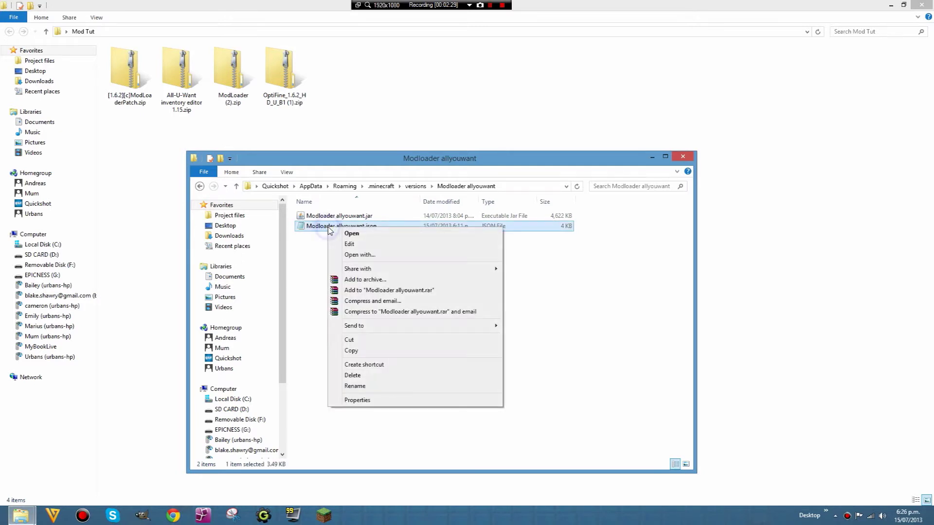
{"action": "left_click", "coordinate": [359, 255]}
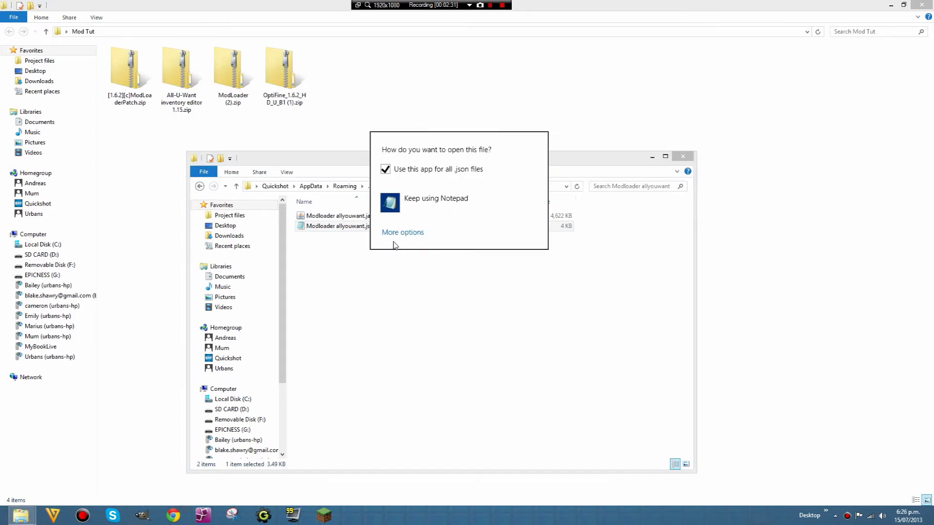
{"action": "left_click", "coordinate": [398, 234]}
{"action": "left_click", "coordinate": [440, 201]}
{"action": "mouse_move", "coordinate": [356, 247]}
{"action": "left_mouse_down"}
{"action": "mouse_move", "coordinate": [357, 263]}
{"action": "mouse_move", "coordinate": [335, 244]}
{"action": "mouse_move", "coordinate": [373, 242]}
{"action": "left_mouse_up"}
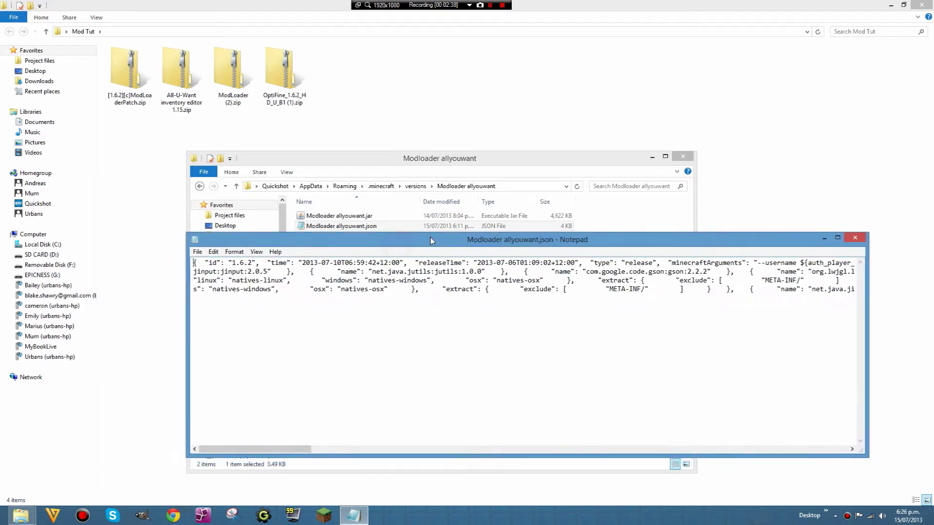
{"action": "left_click_drag", "start_coordinate": [430, 240], "coordinate": [409, 242]}
- Replace the id value 1.6.2 with 'Modloader allyouwant' and save the file
{"action": "left_click_drag", "start_coordinate": [209, 261], "coordinate": [232, 260]}
{"action": "left_click", "coordinate": [225, 260]}
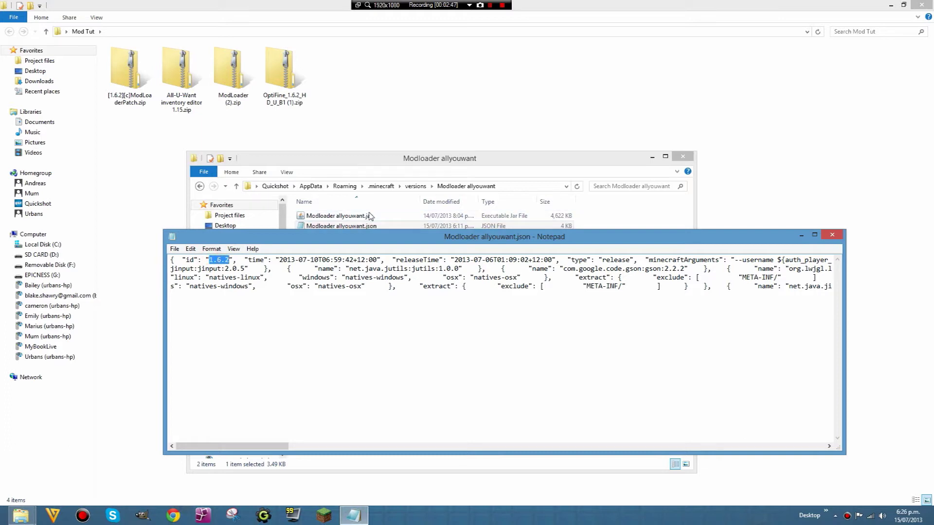
{"action": "type", "text": "Modloader"}
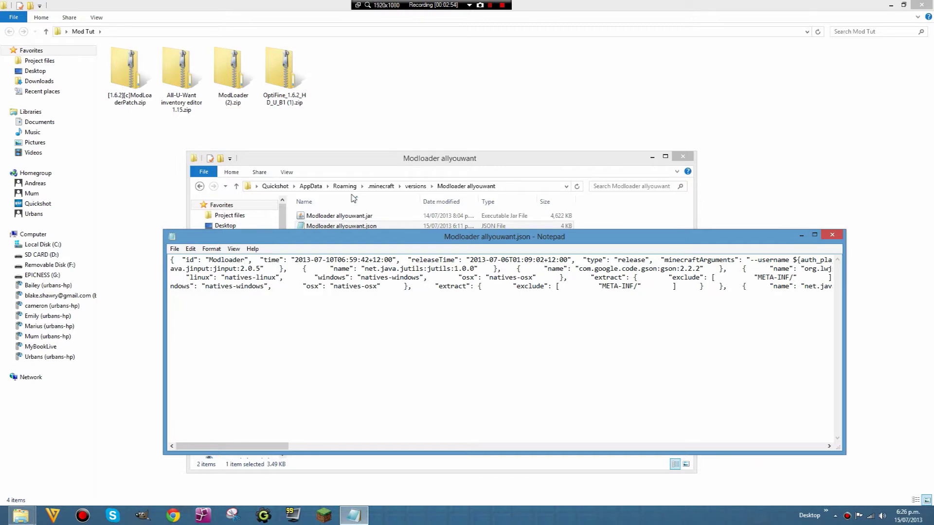
{"action": "type", "text": " allyo"}
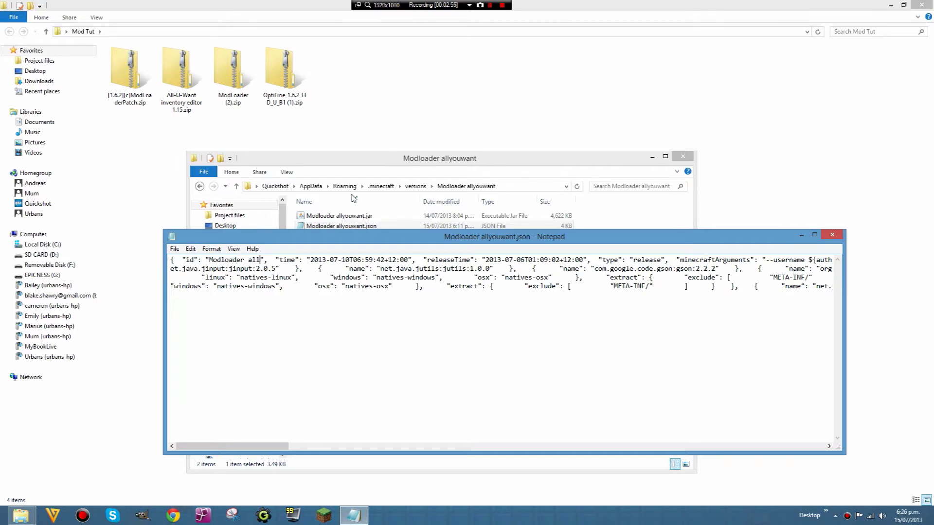
{"action": "type", "text": "uwant"}
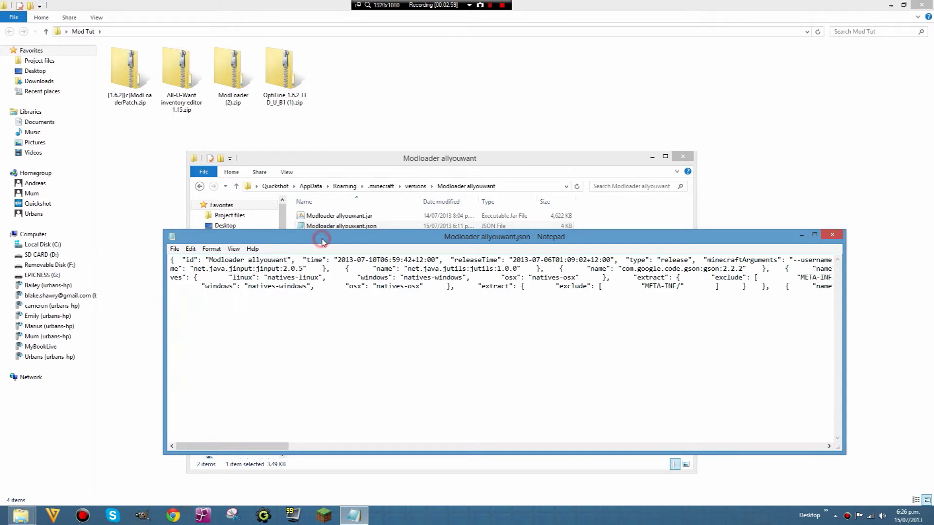
{"action": "left_click_drag", "start_coordinate": [217, 260], "coordinate": [251, 260]}
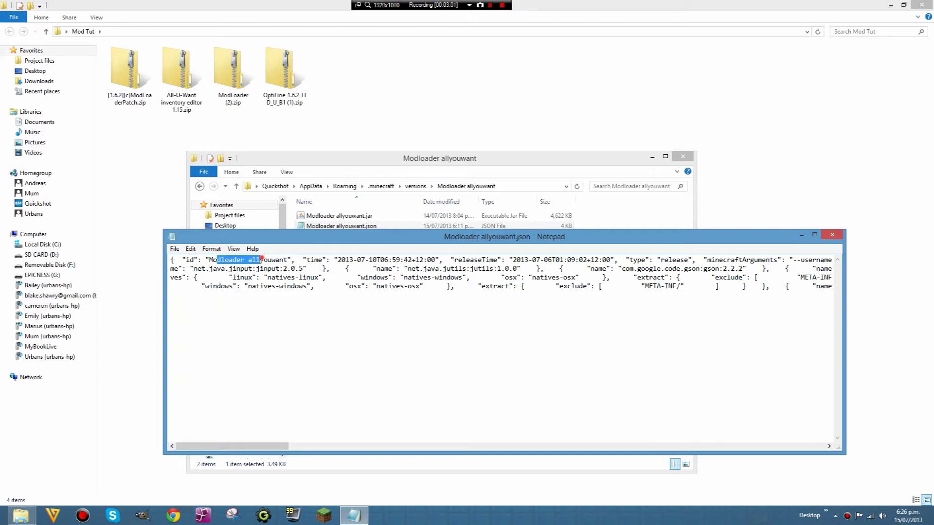
{"action": "left_click", "coordinate": [174, 248]}
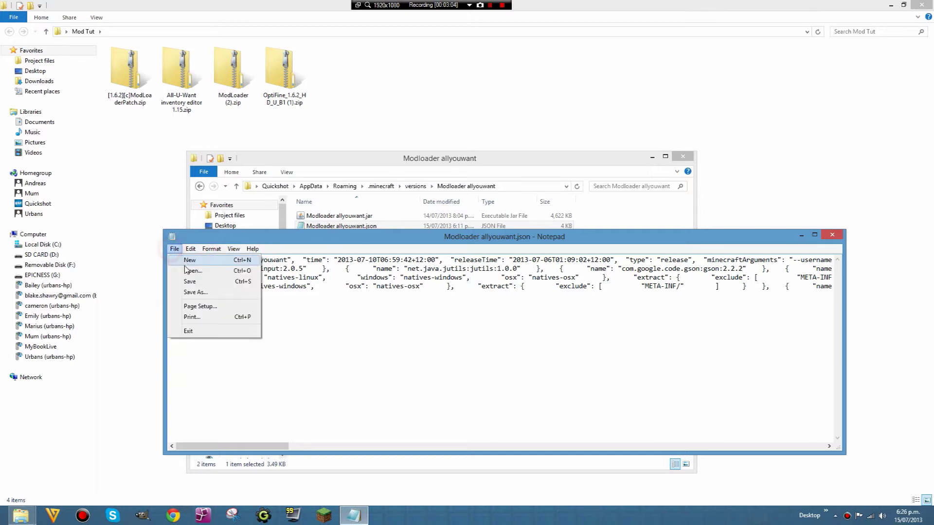
{"action": "left_click", "coordinate": [292, 260]}
{"action": "left_click_drag", "start_coordinate": [291, 260], "coordinate": [205, 260]}
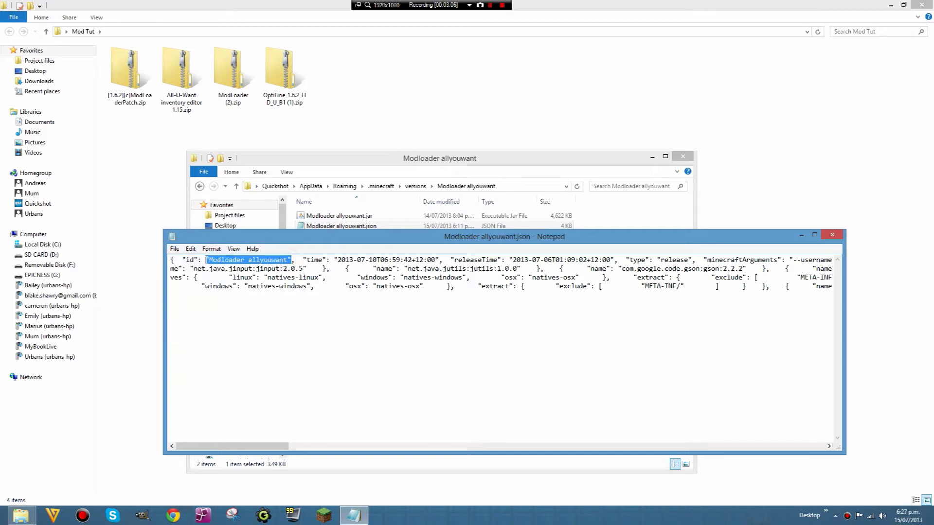
{"action": "left_click", "coordinate": [174, 249]}
{"action": "left_click", "coordinate": [190, 283]}
- Close Notepad and return to the folder in File Explorer
{"action": "left_click", "coordinate": [833, 236]}
{"action": "left_click", "coordinate": [493, 261]}
{"action": "left_click_drag", "start_coordinate": [451, 257], "coordinate": [298, 291]}
{"action": "mouse_move", "coordinate": [517, 277]}
{"action": "left_mouse_down"}
{"action": "mouse_move", "coordinate": [485, 235]}
{"action": "mouse_move", "coordinate": [531, 258]}
{"action": "mouse_move", "coordinate": [525, 265]}
{"action": "left_mouse_up"}
{"action": "left_click", "coordinate": [430, 293]}
{"action": "left_click_drag", "start_coordinate": [360, 294], "coordinate": [414, 337]}
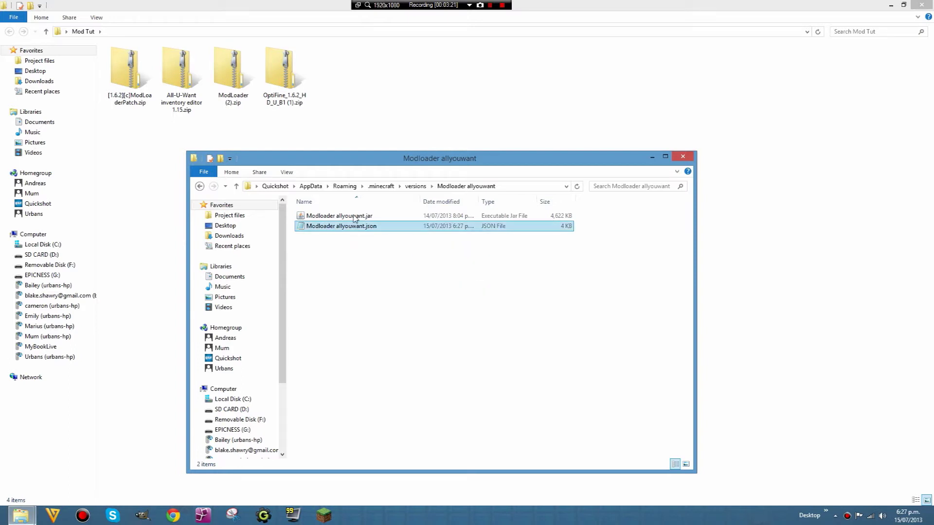
- Open Modloader allyouwant.jar in the WinRAR archiver, dismissing the licence reminder
{"action": "right_click", "coordinate": [357, 217]}
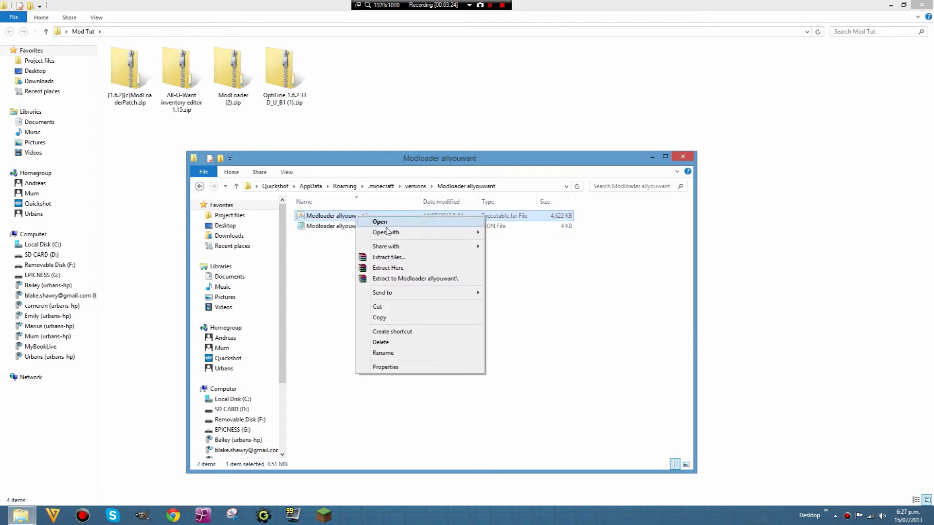
{"action": "mouse_move", "coordinate": [389, 233]}
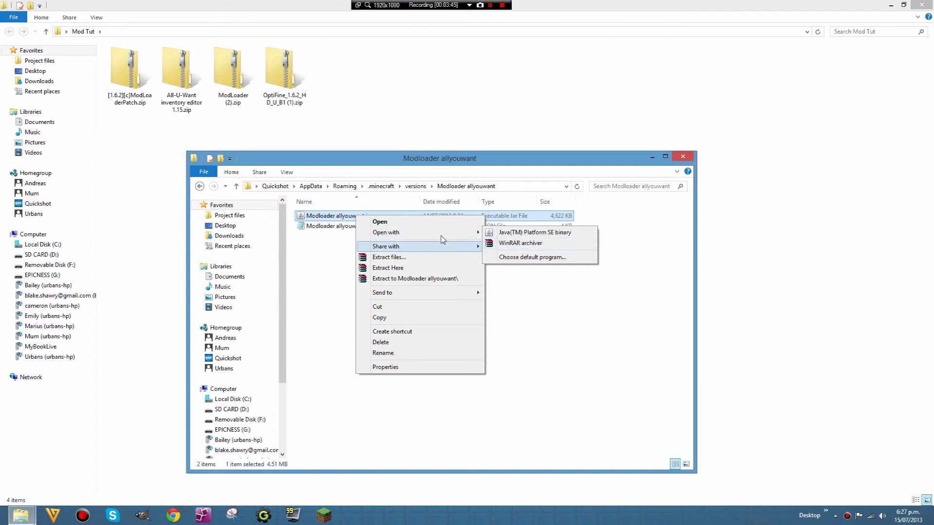
{"action": "left_click", "coordinate": [512, 248]}
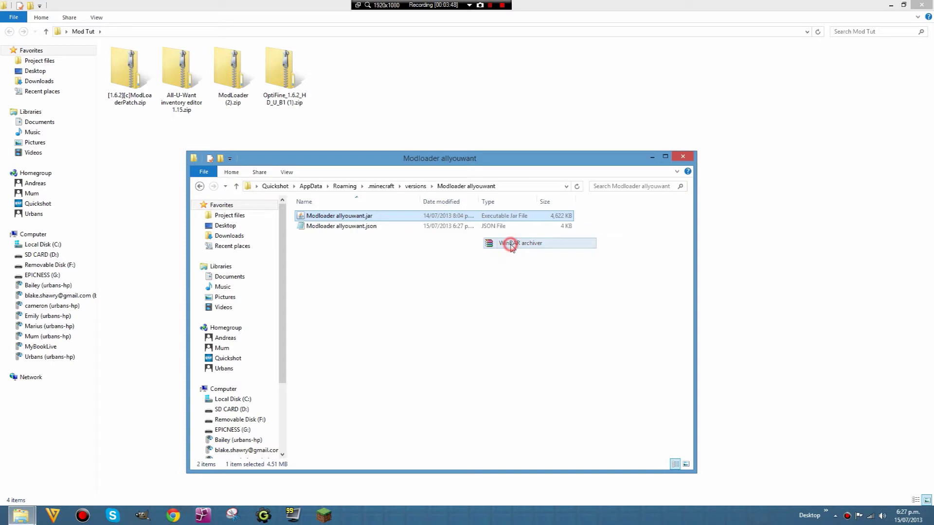
{"action": "left_click_drag", "start_coordinate": [307, 117], "coordinate": [422, 116]}
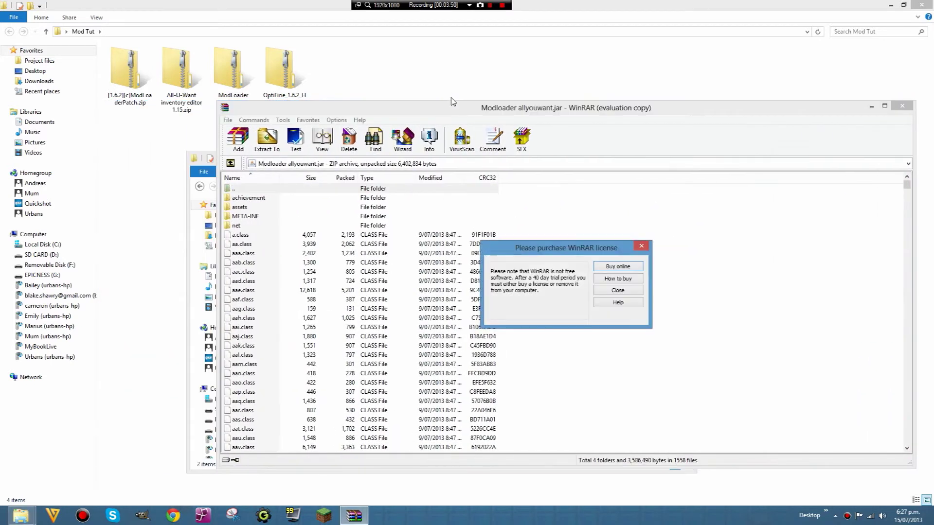
{"action": "left_click", "coordinate": [617, 290]}
{"action": "left_click_drag", "start_coordinate": [414, 107], "coordinate": [369, 87]}
{"action": "left_click_drag", "start_coordinate": [514, 76], "coordinate": [548, 72]}
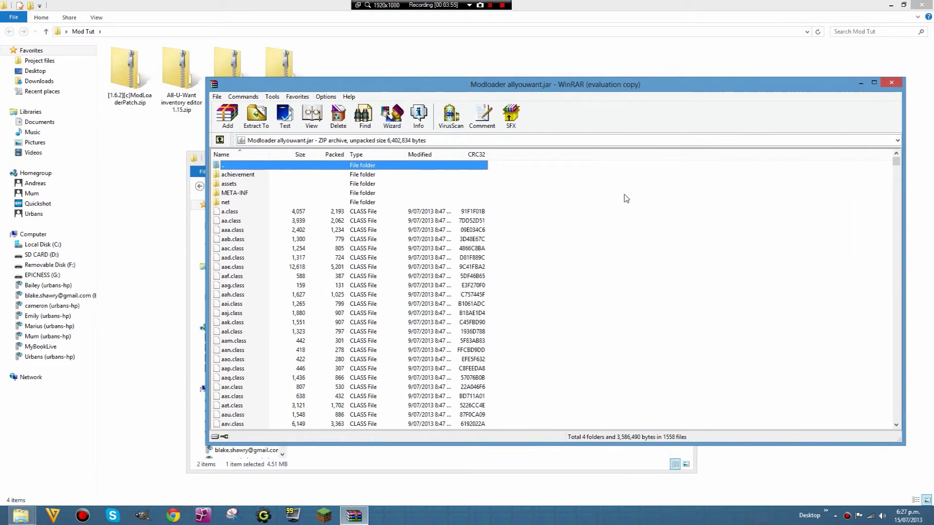
- Delete the META-INF folder from the jar, leaving three folders
{"action": "left_click", "coordinate": [230, 194]}
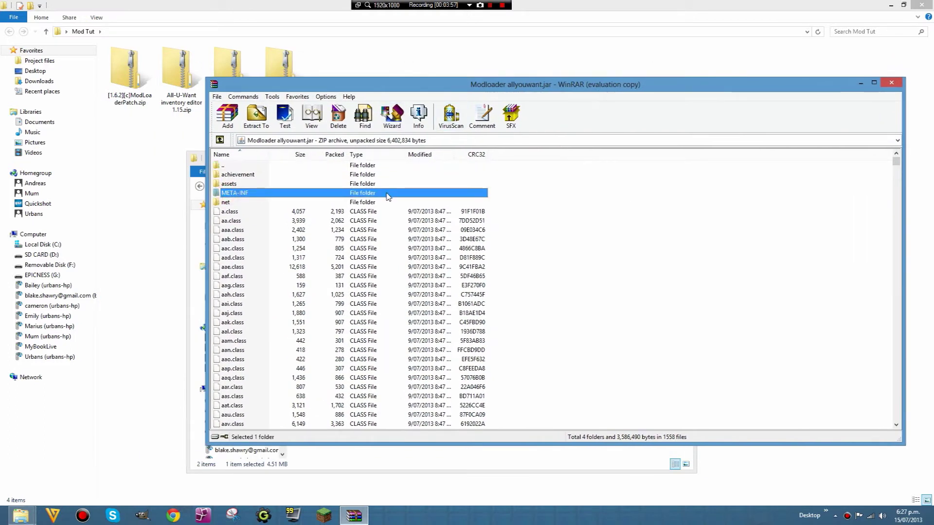
{"action": "key", "text": "Delete"}
{"action": "left_click", "coordinate": [485, 291]}
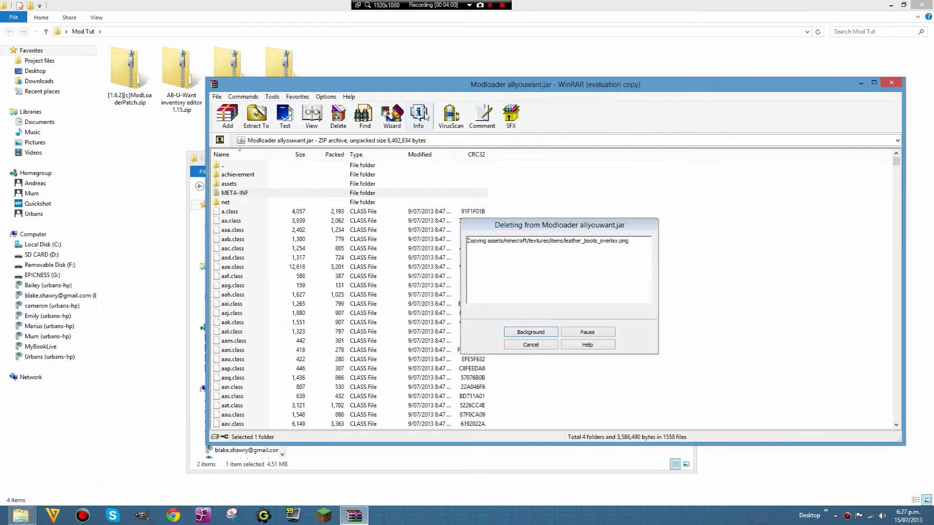
{"action": "left_click_drag", "start_coordinate": [470, 86], "coordinate": [1, 97]}
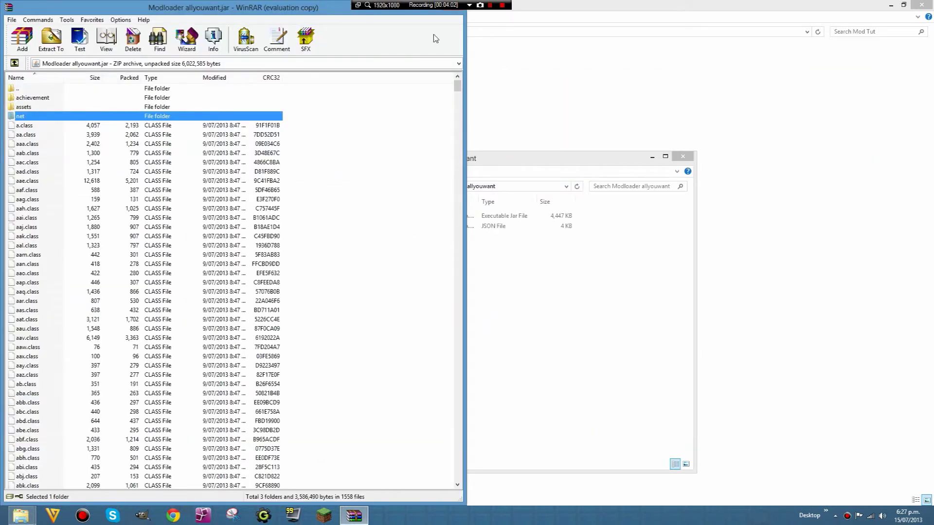
{"action": "left_click", "coordinate": [602, 10]}
{"action": "left_click_drag", "start_coordinate": [237, 130], "coordinate": [235, 102]}
- Open ModLoader (2).zip in WinRAR docked on the right beside the jar window
{"action": "left_click", "coordinate": [250, 136]}
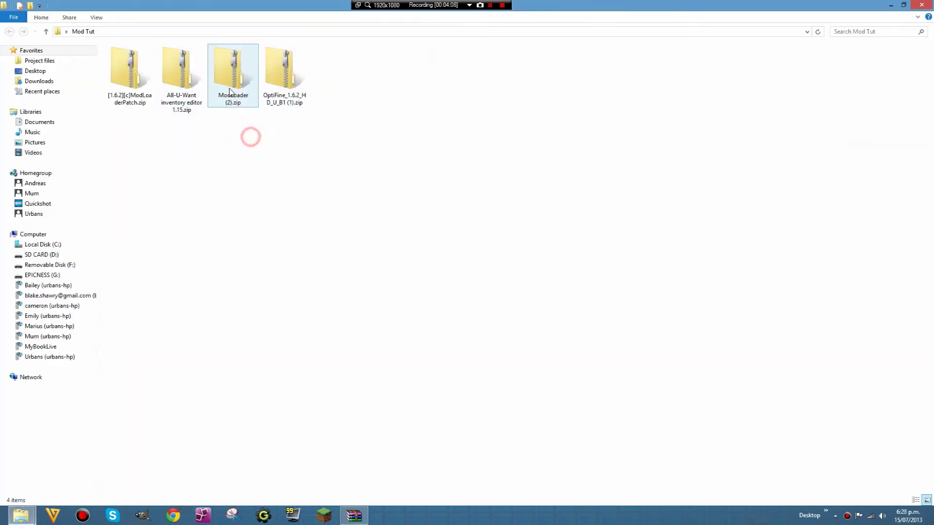
{"action": "right_click", "coordinate": [235, 71]}
{"action": "mouse_move", "coordinate": [309, 156]}
{"action": "left_click", "coordinate": [375, 167]}
{"action": "left_click_drag", "start_coordinate": [320, 74], "coordinate": [933, 81]}
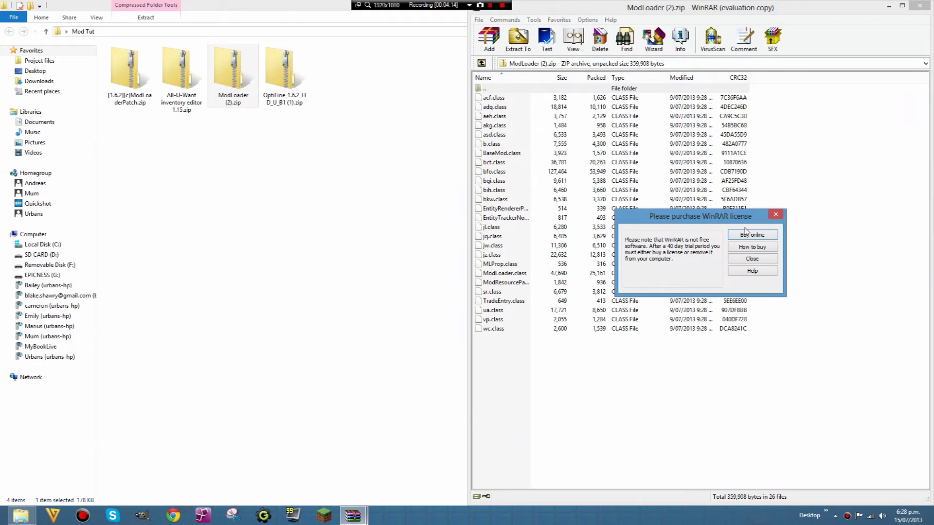
{"action": "left_click", "coordinate": [755, 261]}
{"action": "mouse_move", "coordinate": [351, 515]}
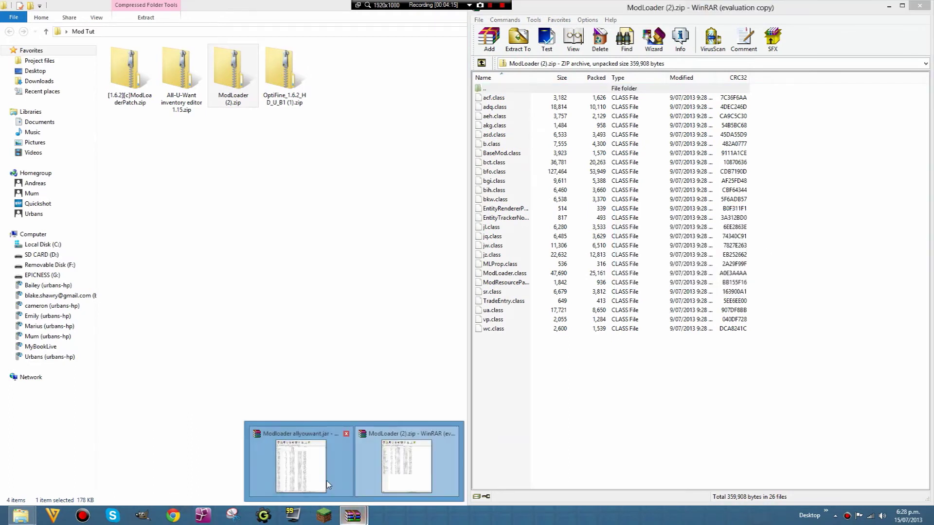
{"action": "left_click", "coordinate": [326, 481]}
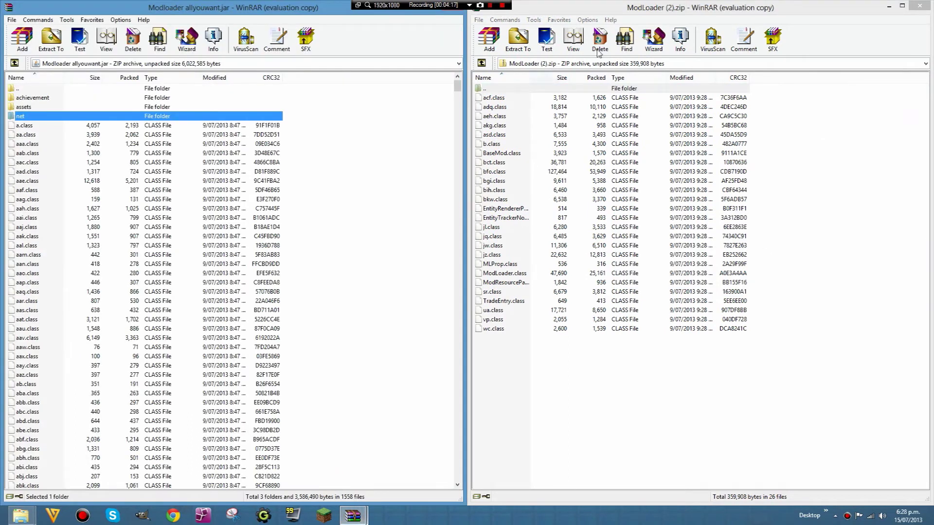
- Copy all 26 ModLoader (2).zip files into the jar, then close the zip window
{"action": "left_click", "coordinate": [585, 135]}
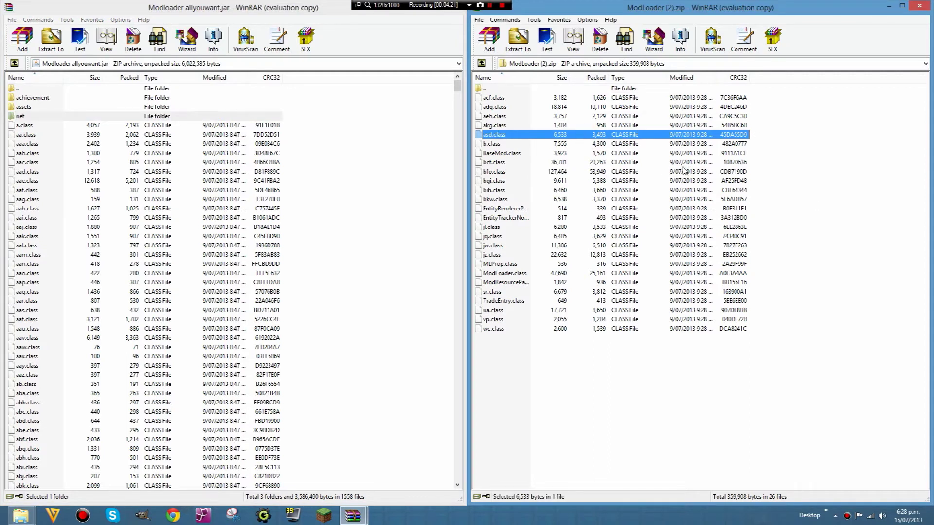
{"action": "key", "text": "ctrl+a"}
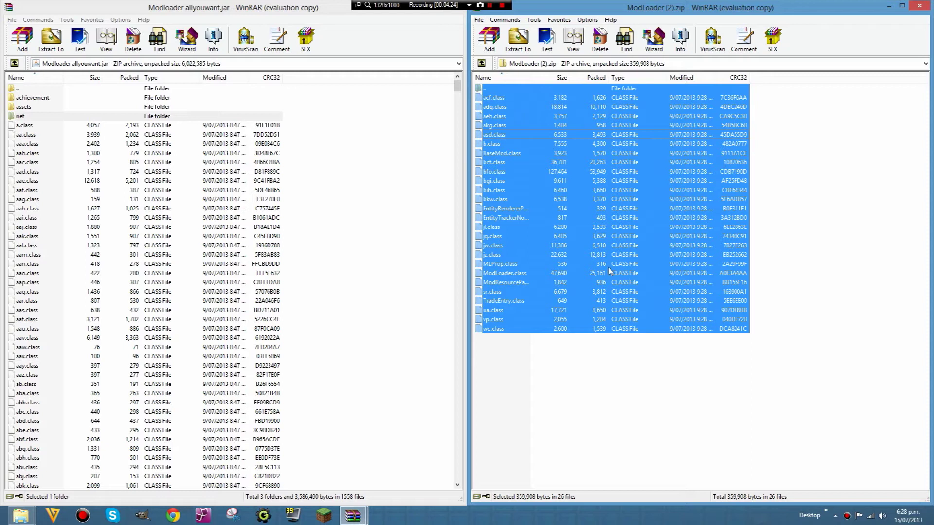
{"action": "left_click_drag", "start_coordinate": [612, 173], "coordinate": [321, 389]}
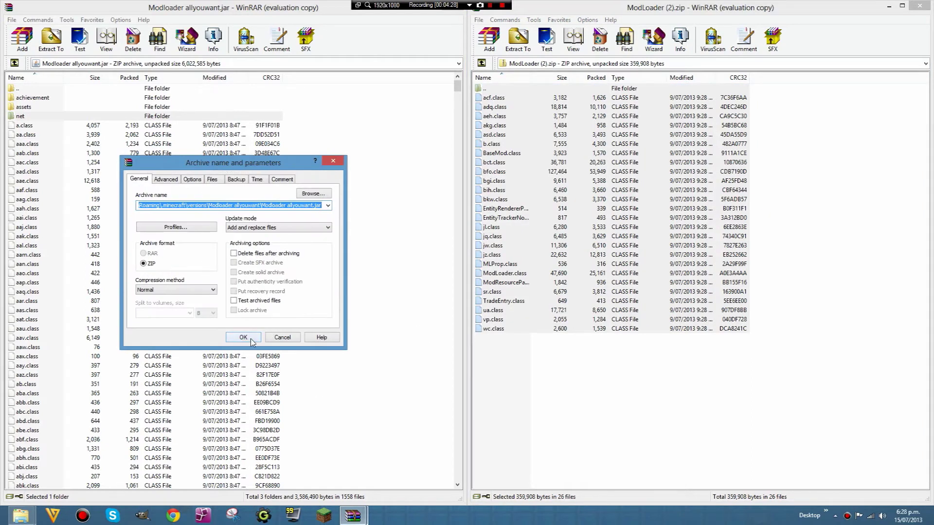
{"action": "left_click", "coordinate": [250, 338]}
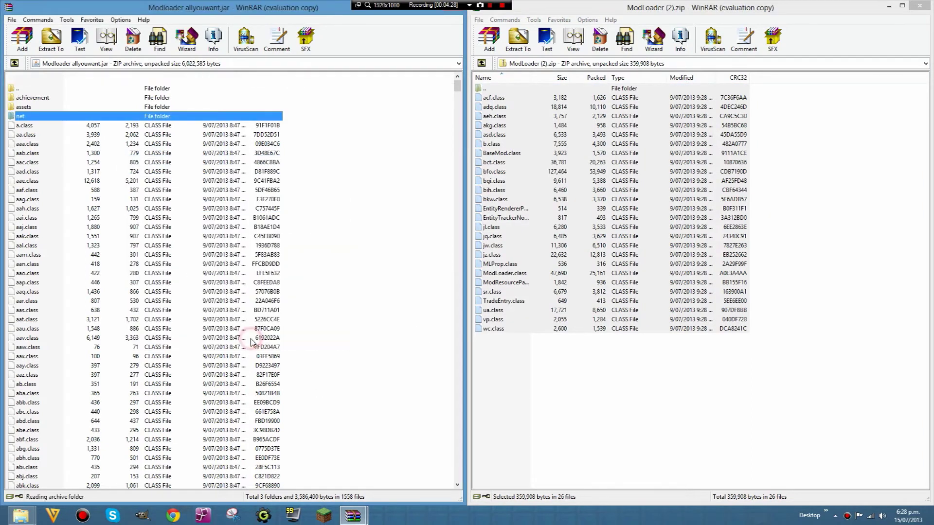
{"action": "left_click", "coordinate": [920, 5]}
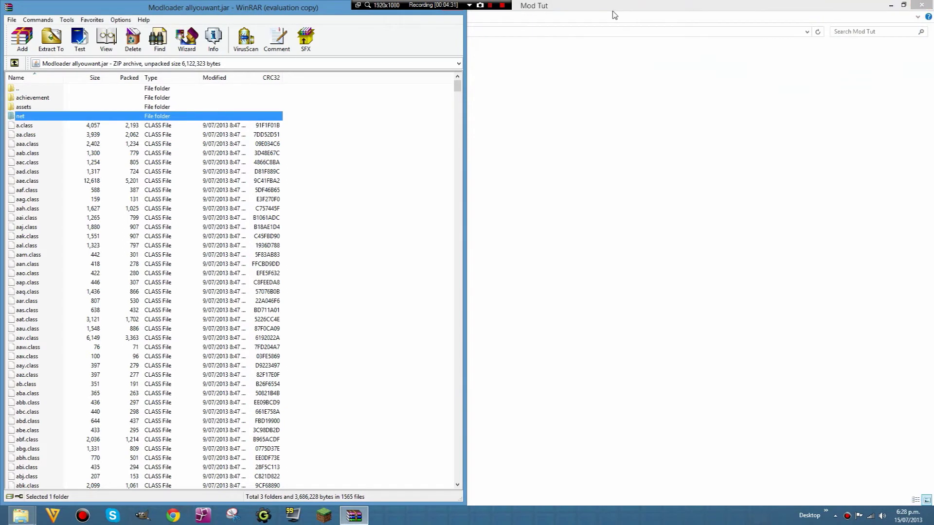
{"action": "left_click", "coordinate": [601, 8]}
{"action": "left_click_drag", "start_coordinate": [409, 214], "coordinate": [317, 181]}
{"action": "left_click", "coordinate": [293, 178]}
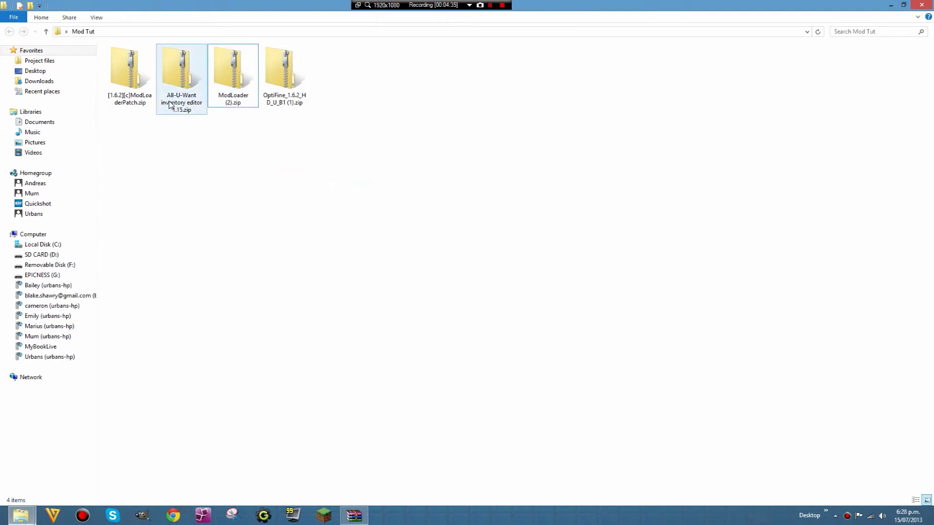
- Open [1.6.2][c]ModLoaderPatch.zip in WinRAR docked on the right beside the jar
{"action": "left_click", "coordinate": [141, 100]}
{"action": "right_click", "coordinate": [121, 85]}
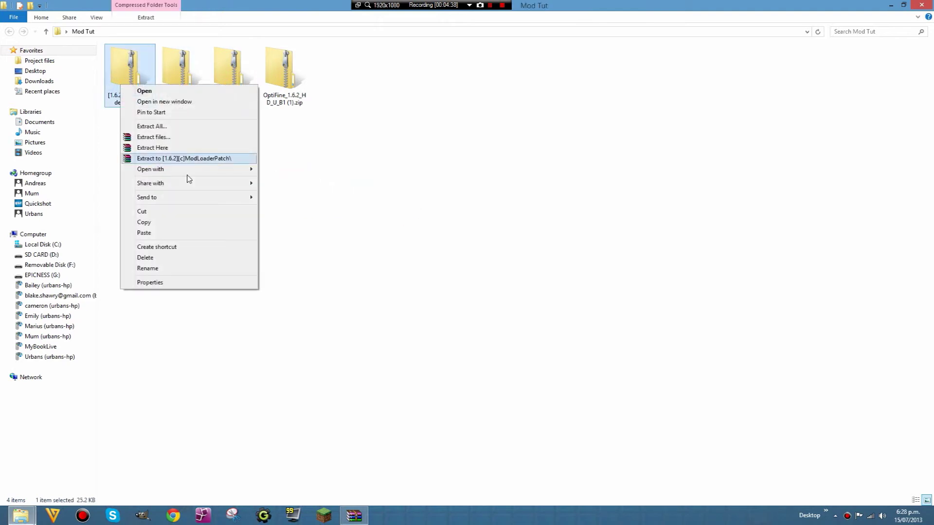
{"action": "mouse_move", "coordinate": [221, 173]}
{"action": "left_click", "coordinate": [287, 181]}
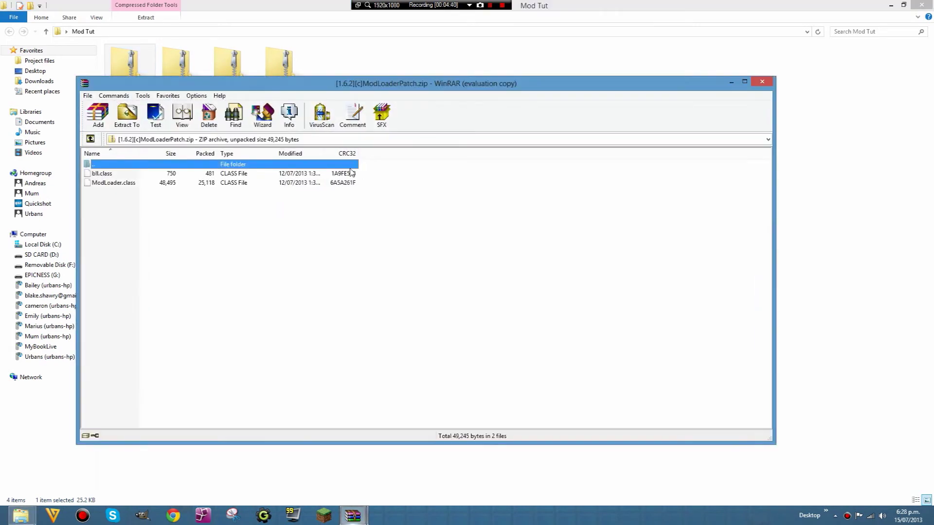
{"action": "left_click_drag", "start_coordinate": [356, 84], "coordinate": [931, 87]}
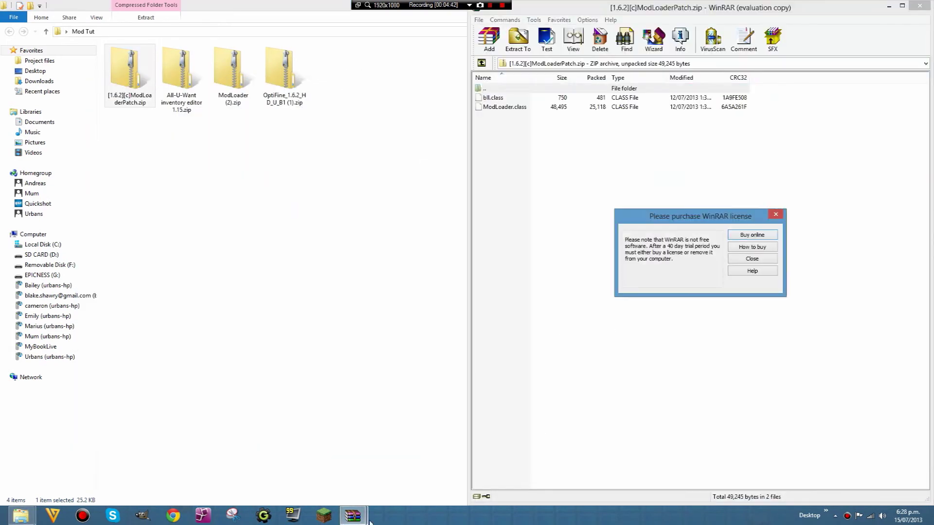
{"action": "left_click", "coordinate": [752, 259]}
{"action": "mouse_move", "coordinate": [353, 515]}
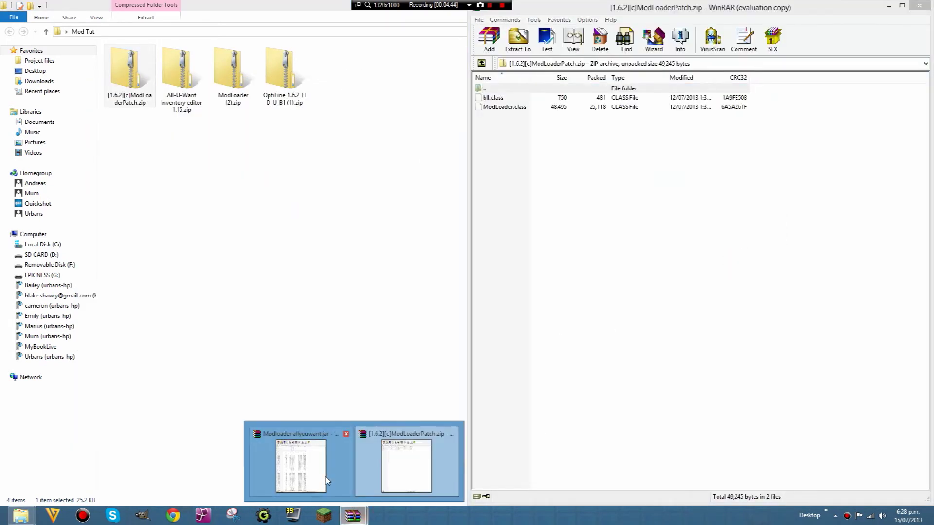
{"action": "left_click", "coordinate": [326, 476]}
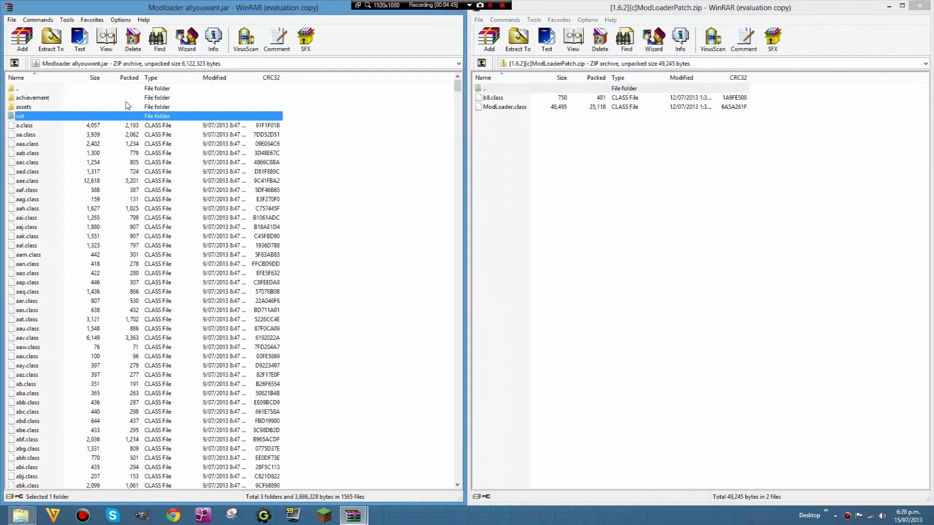
- Add bll.class and ModLoader.class from the patch into the jar, confirming the add dialog
{"action": "left_click", "coordinate": [643, 204]}
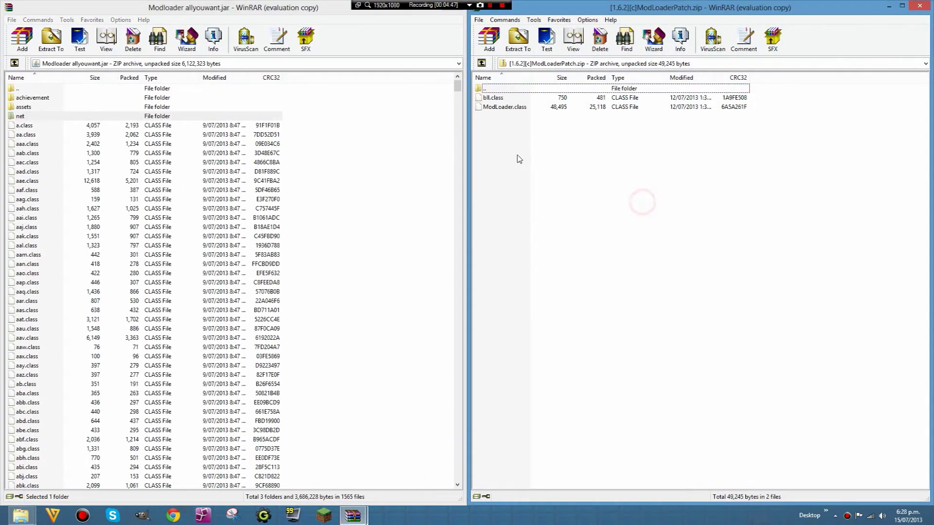
{"action": "left_click", "coordinate": [506, 110]}
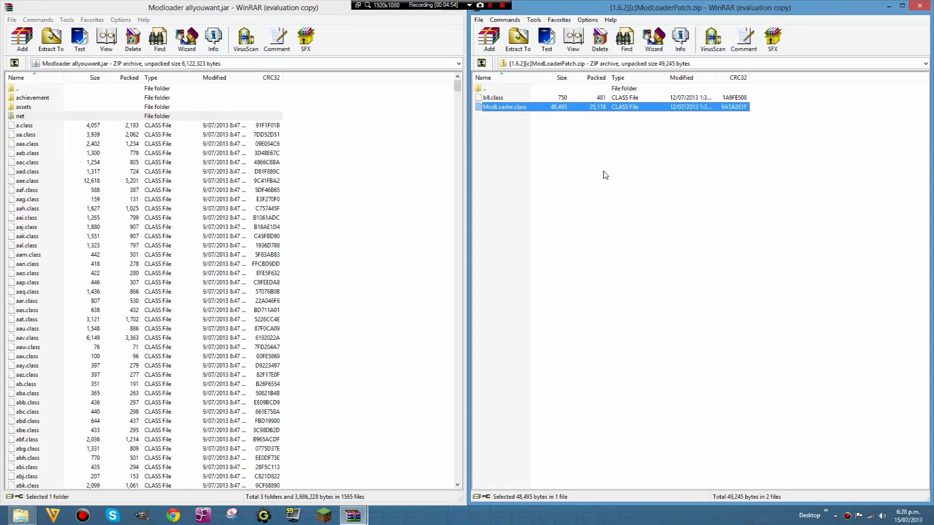
{"action": "key", "text": "ctrl+a"}
{"action": "left_click_drag", "start_coordinate": [573, 113], "coordinate": [198, 270]}
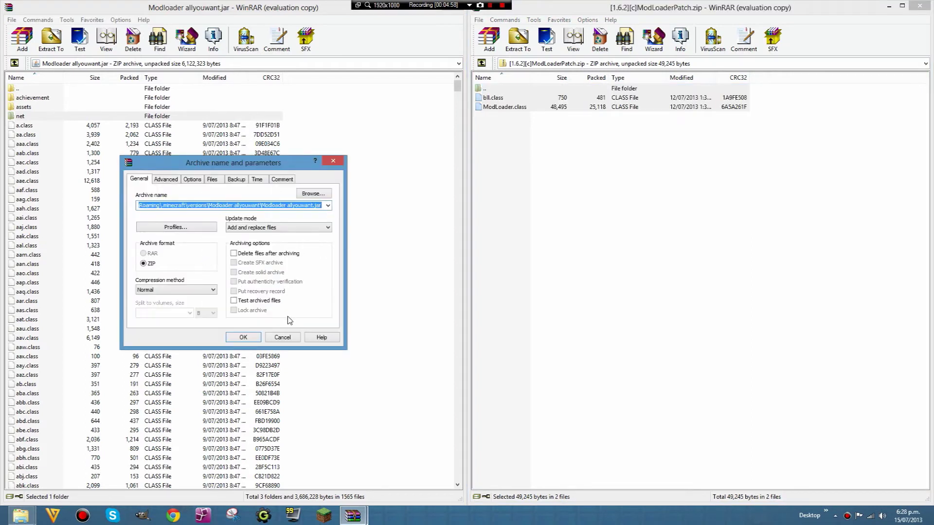
{"action": "left_click", "coordinate": [243, 338]}
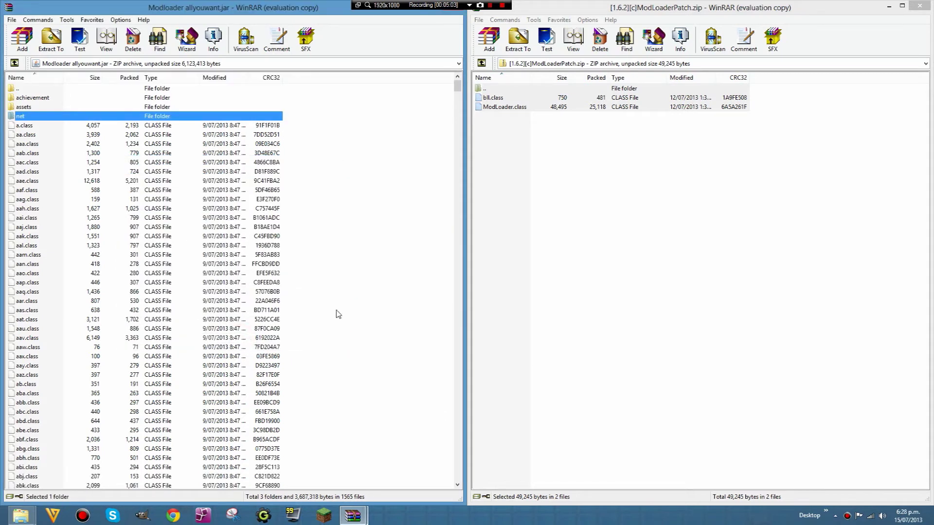